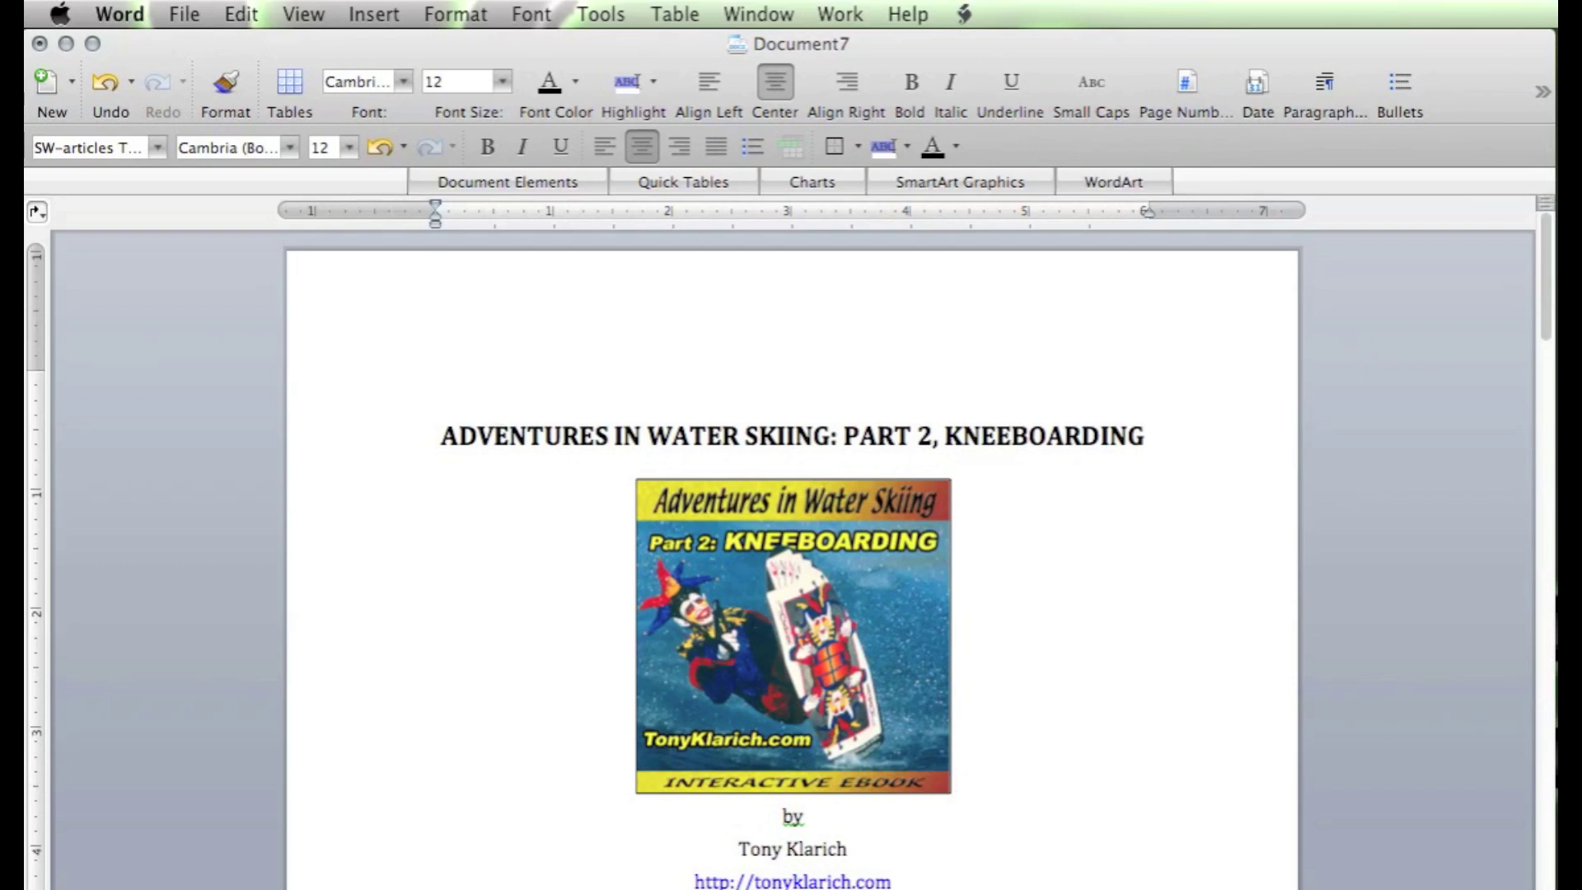
Scroll down to The History of the Kneeboard section and open the Insert menu
{"action": "scroll", "coordinate": [1108, 667], "scroll_direction": "down", "scroll_amount": 8}
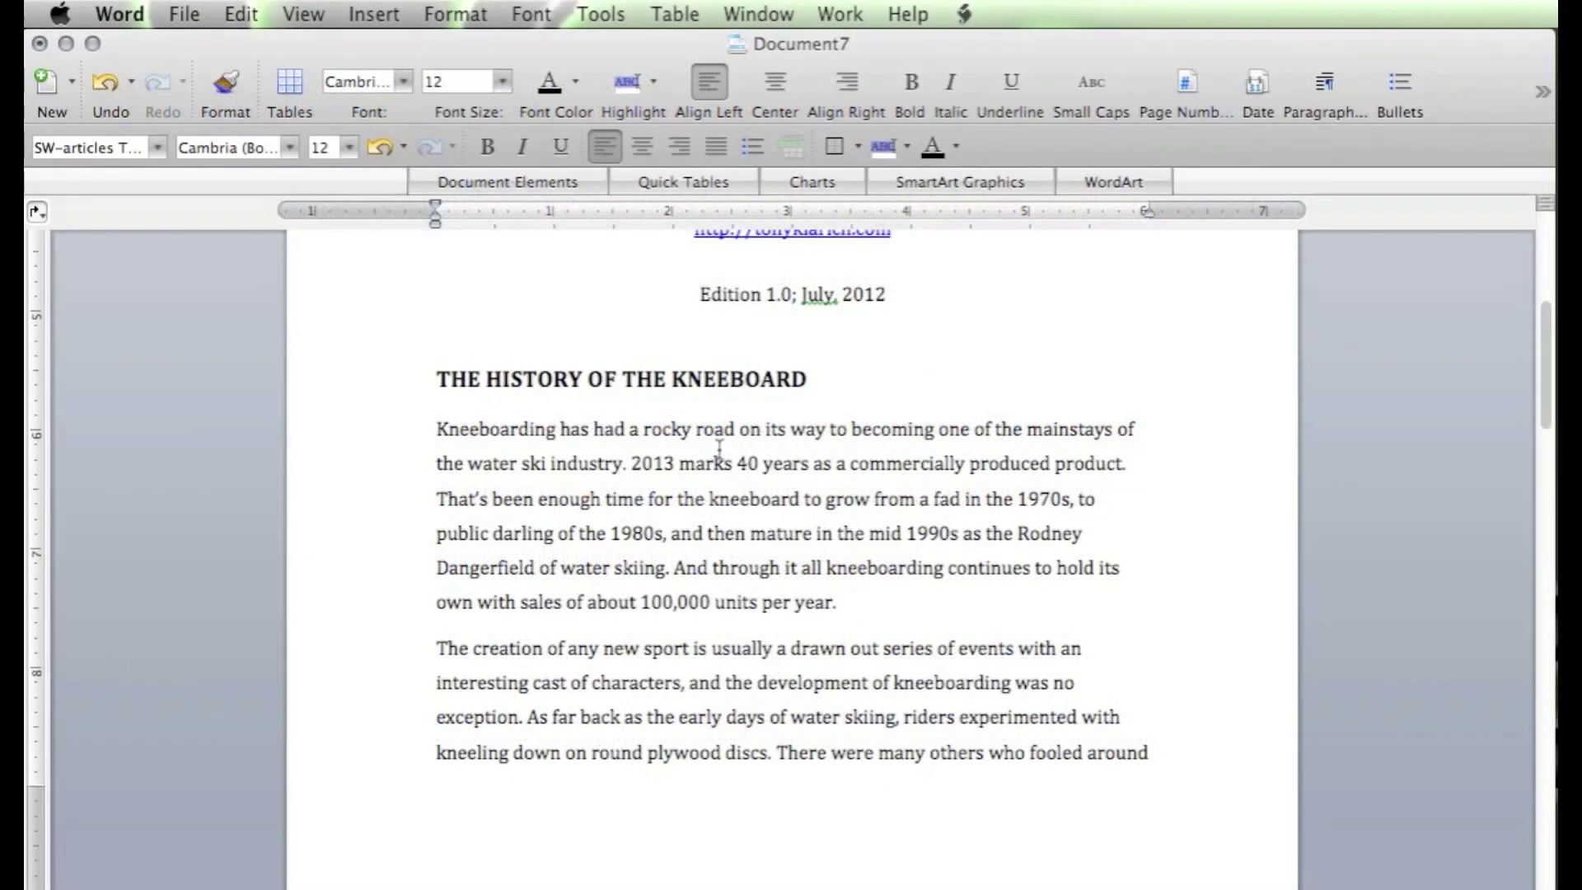
{"action": "left_click", "coordinate": [380, 17]}
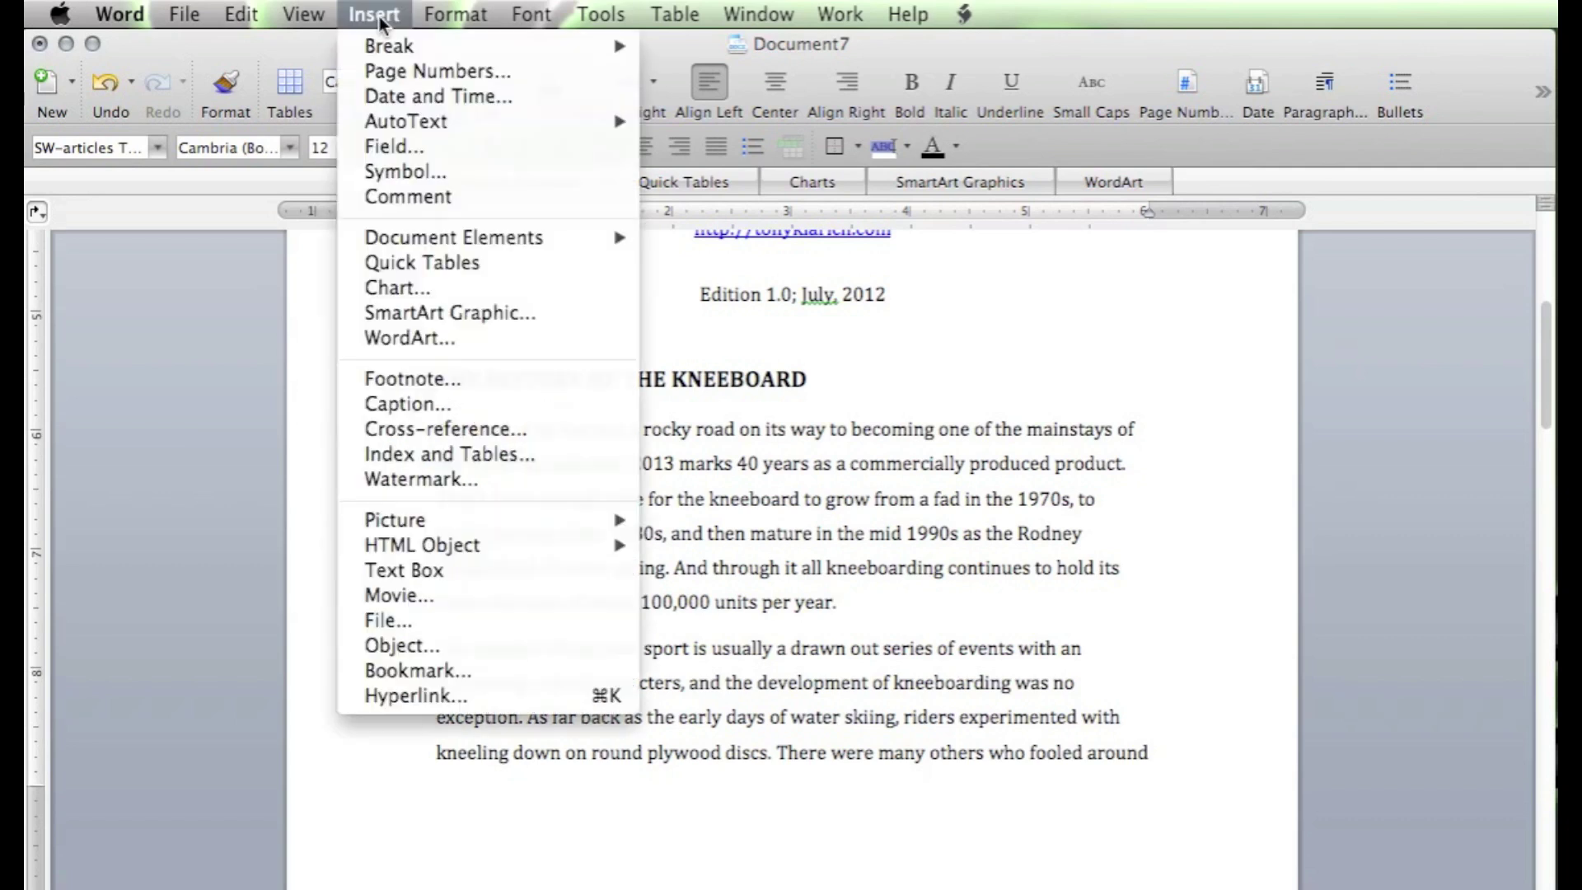
In the Footnote and Endnote dialog, choose Endnote (i, ii, iii numbering) and bring up its numbering options
{"action": "left_click", "coordinate": [444, 380]}
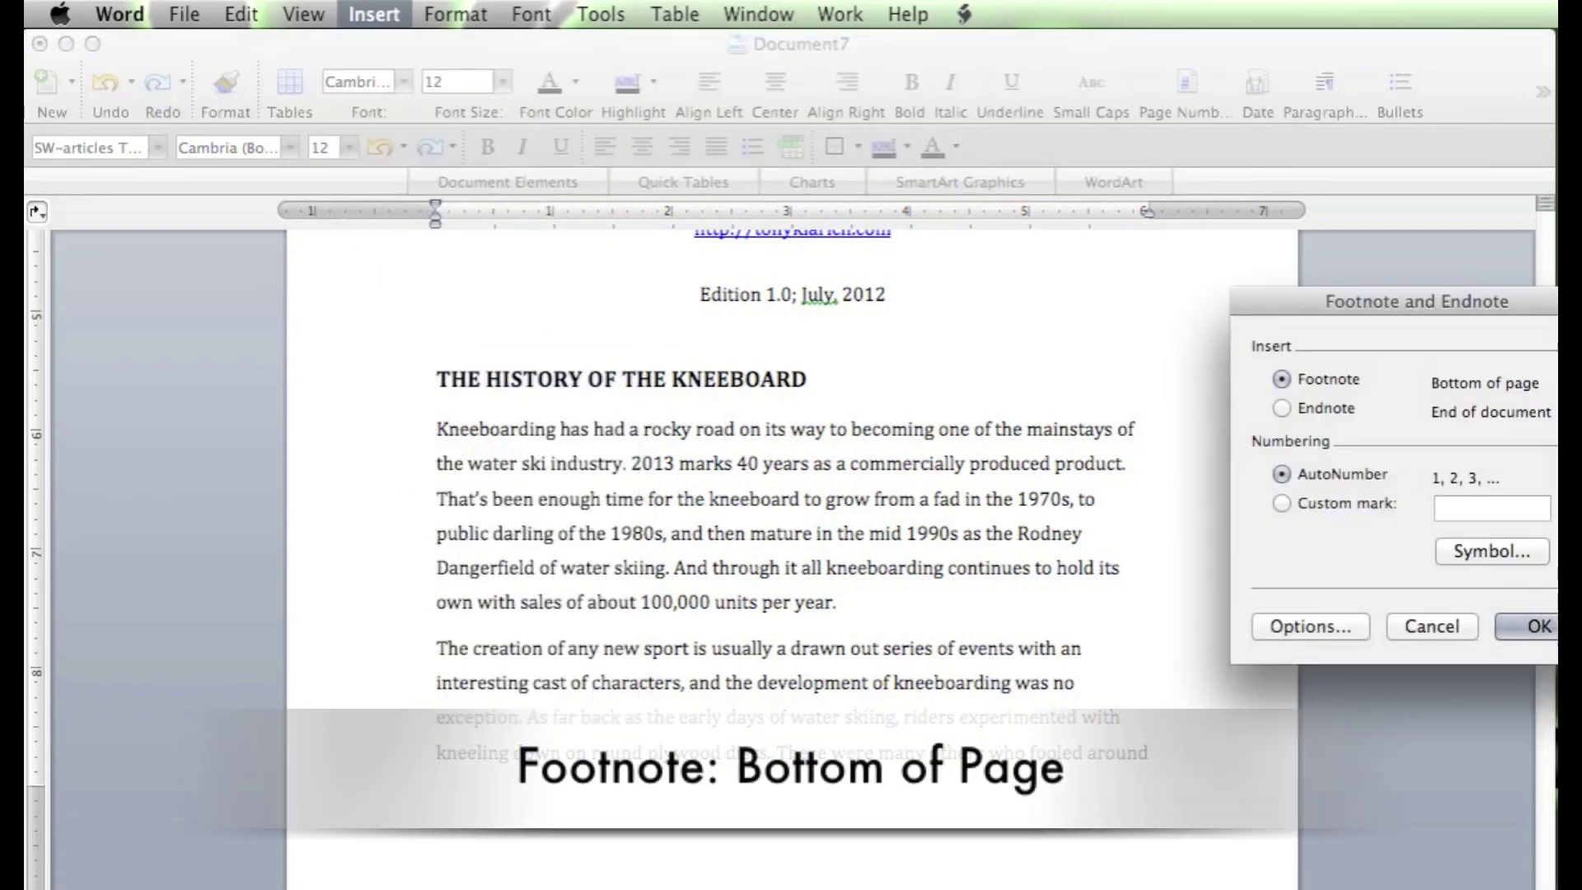
{"action": "left_click_drag", "start_coordinate": [1554, 298], "coordinate": [1099, 299]}
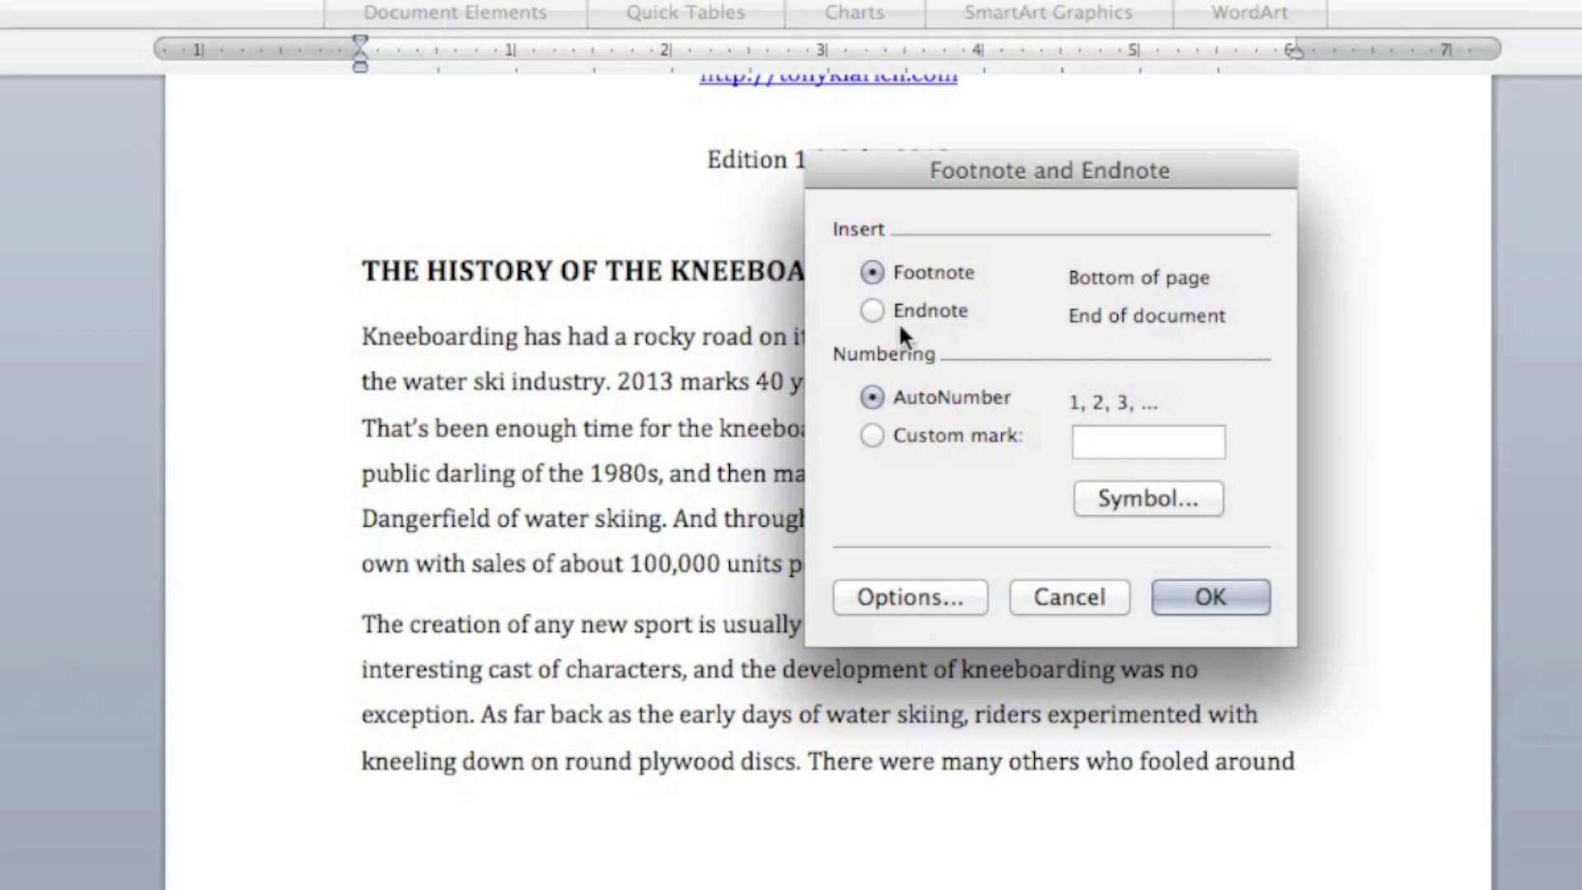
{"action": "left_click", "coordinate": [872, 310]}
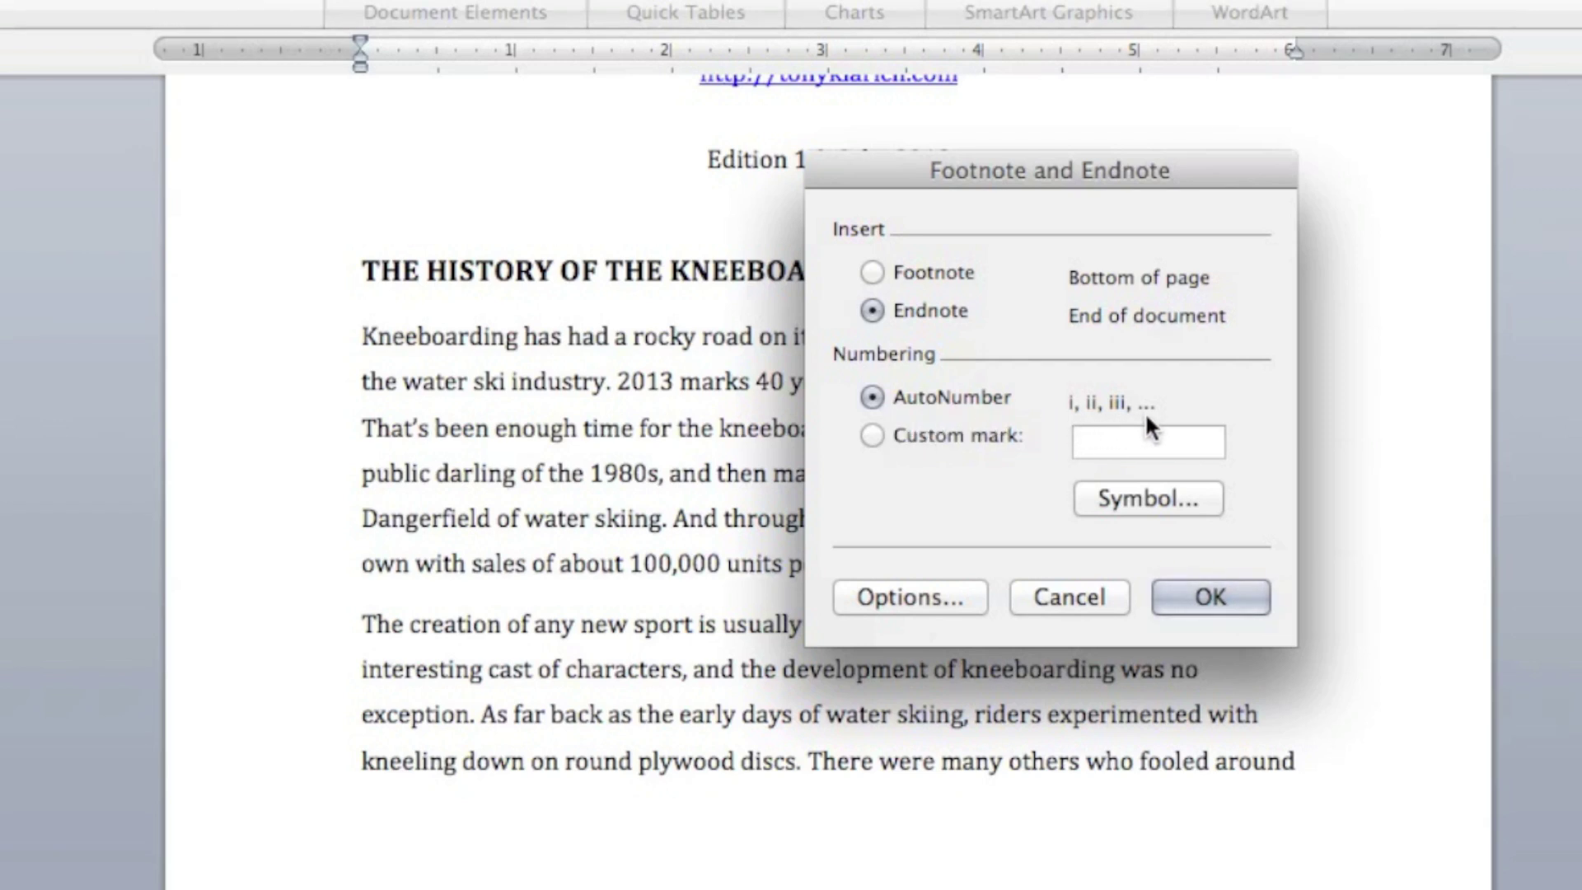
{"action": "left_click", "coordinate": [920, 599]}
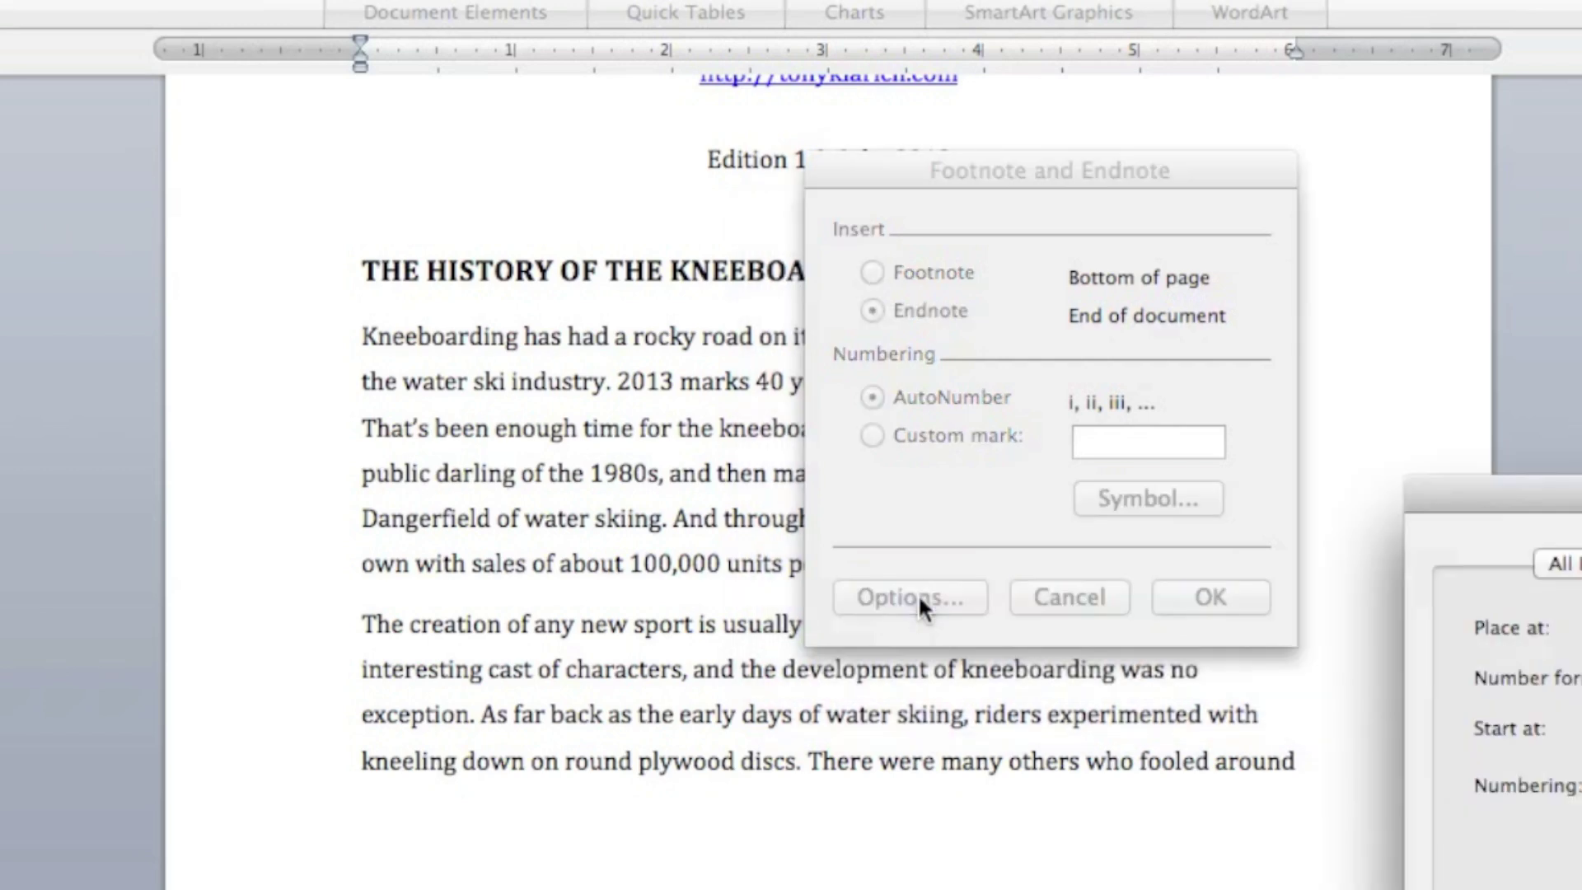
Switch the endnote number format to 1, 2, 3 and insert endnote 1 after 'per year.'
{"action": "left_click_drag", "start_coordinate": [1555, 504], "coordinate": [389, 142]}
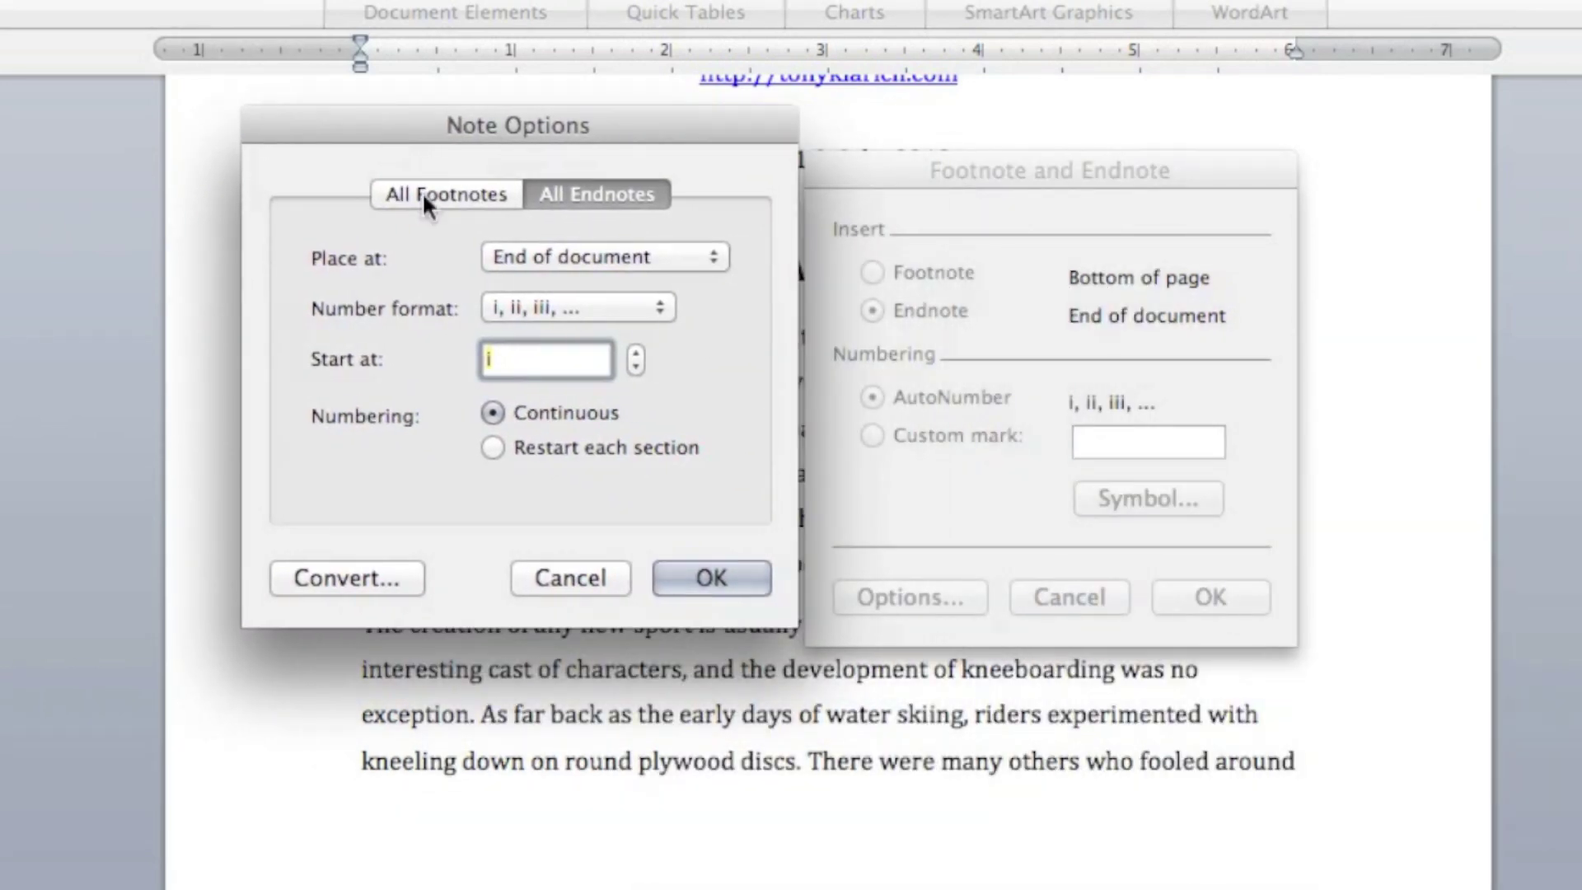
{"action": "left_click", "coordinate": [659, 312]}
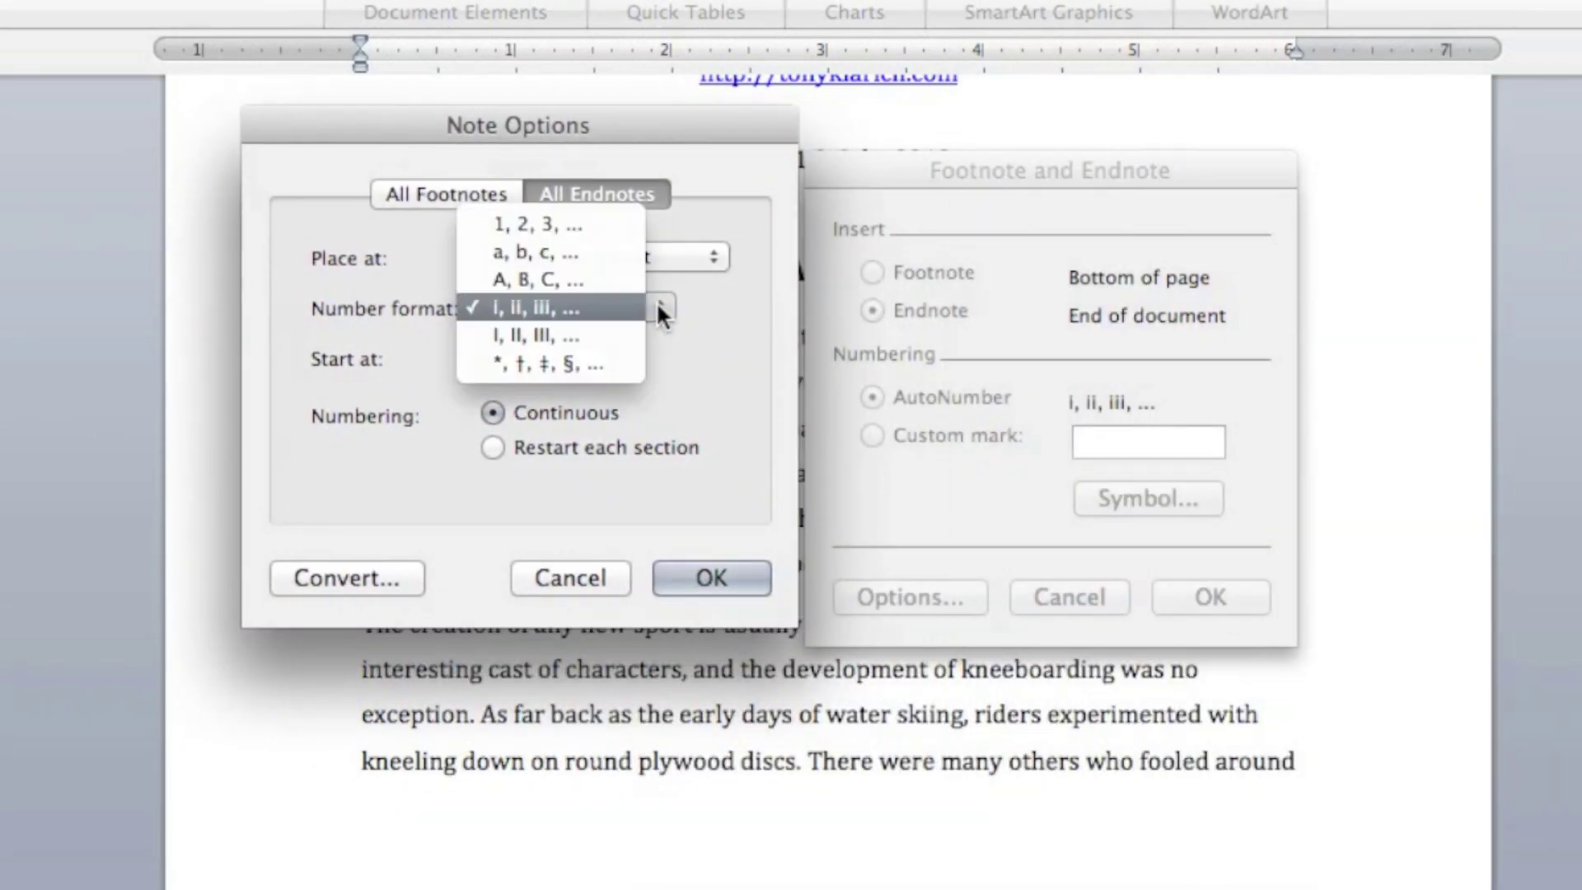
{"action": "left_click", "coordinate": [580, 226]}
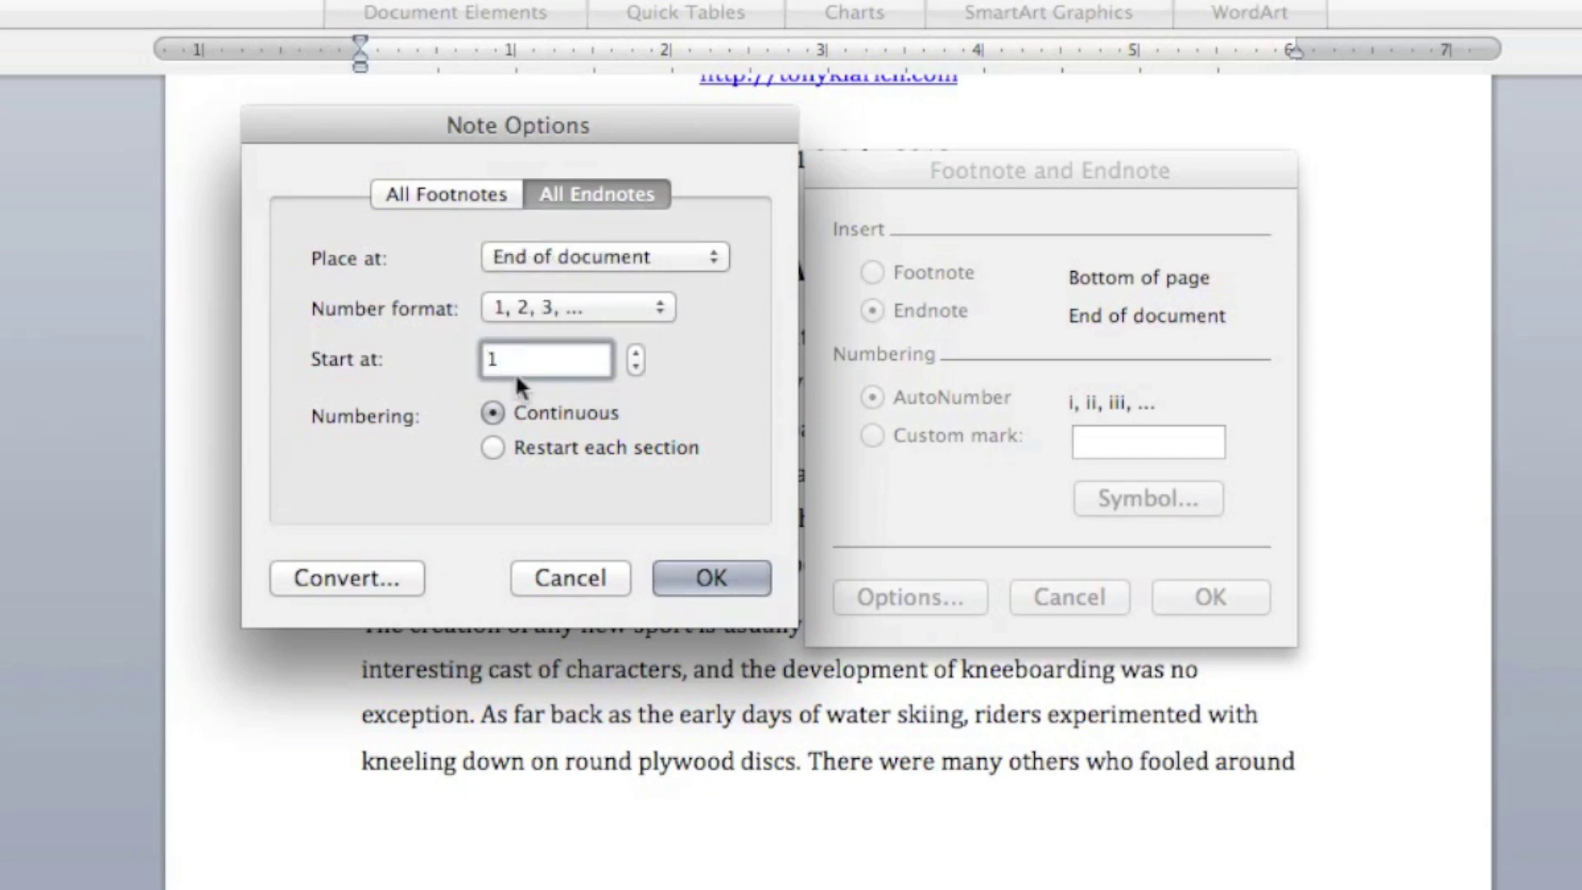
{"action": "left_click", "coordinate": [705, 580]}
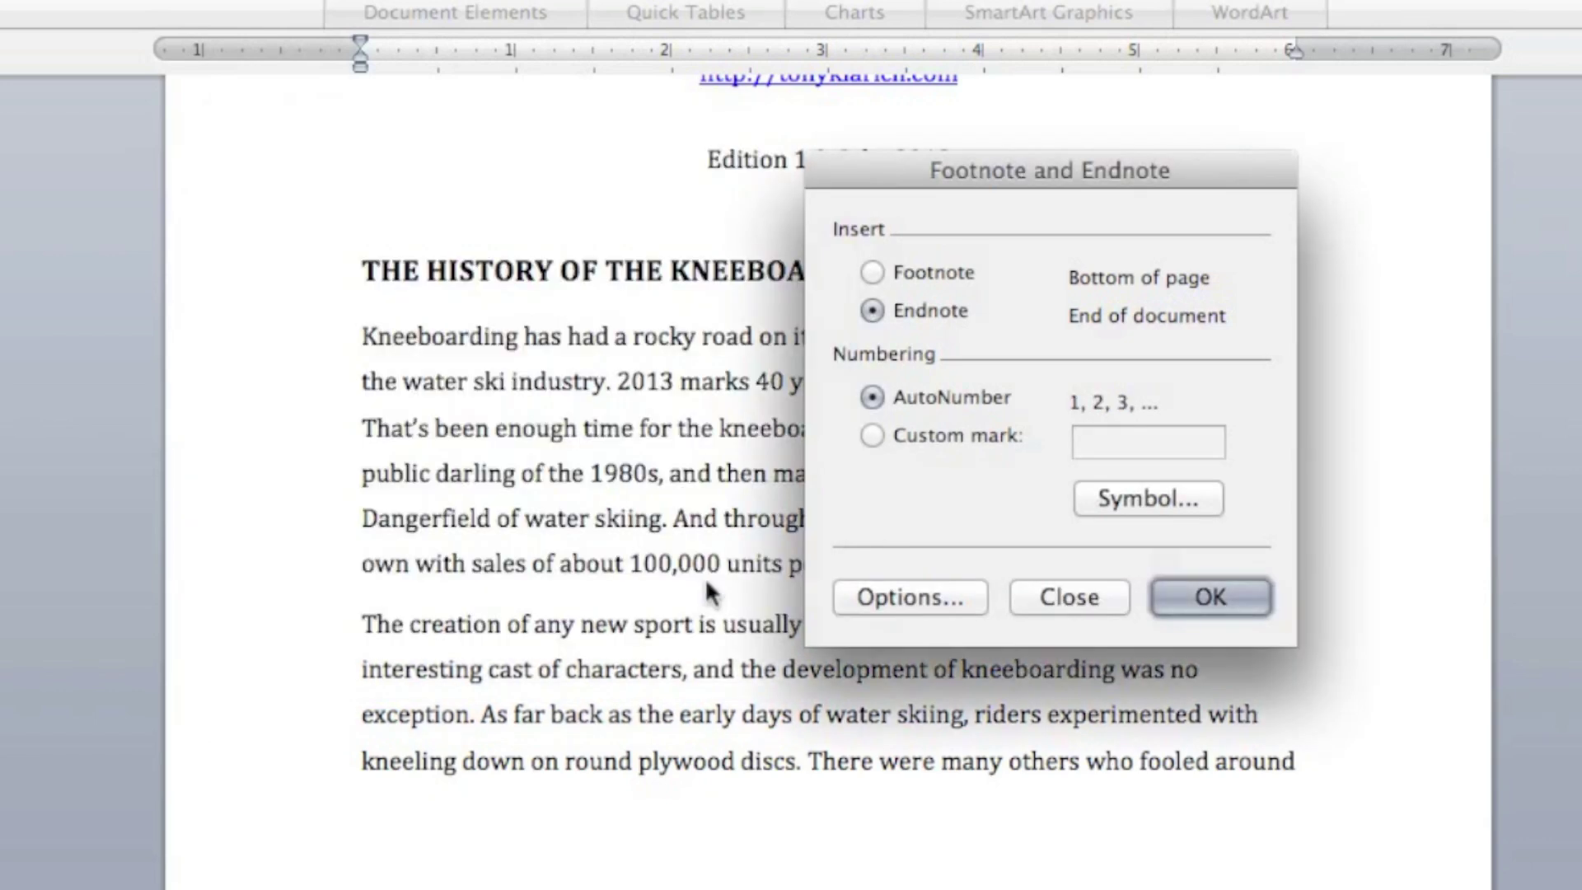
{"action": "left_click", "coordinate": [1215, 595]}
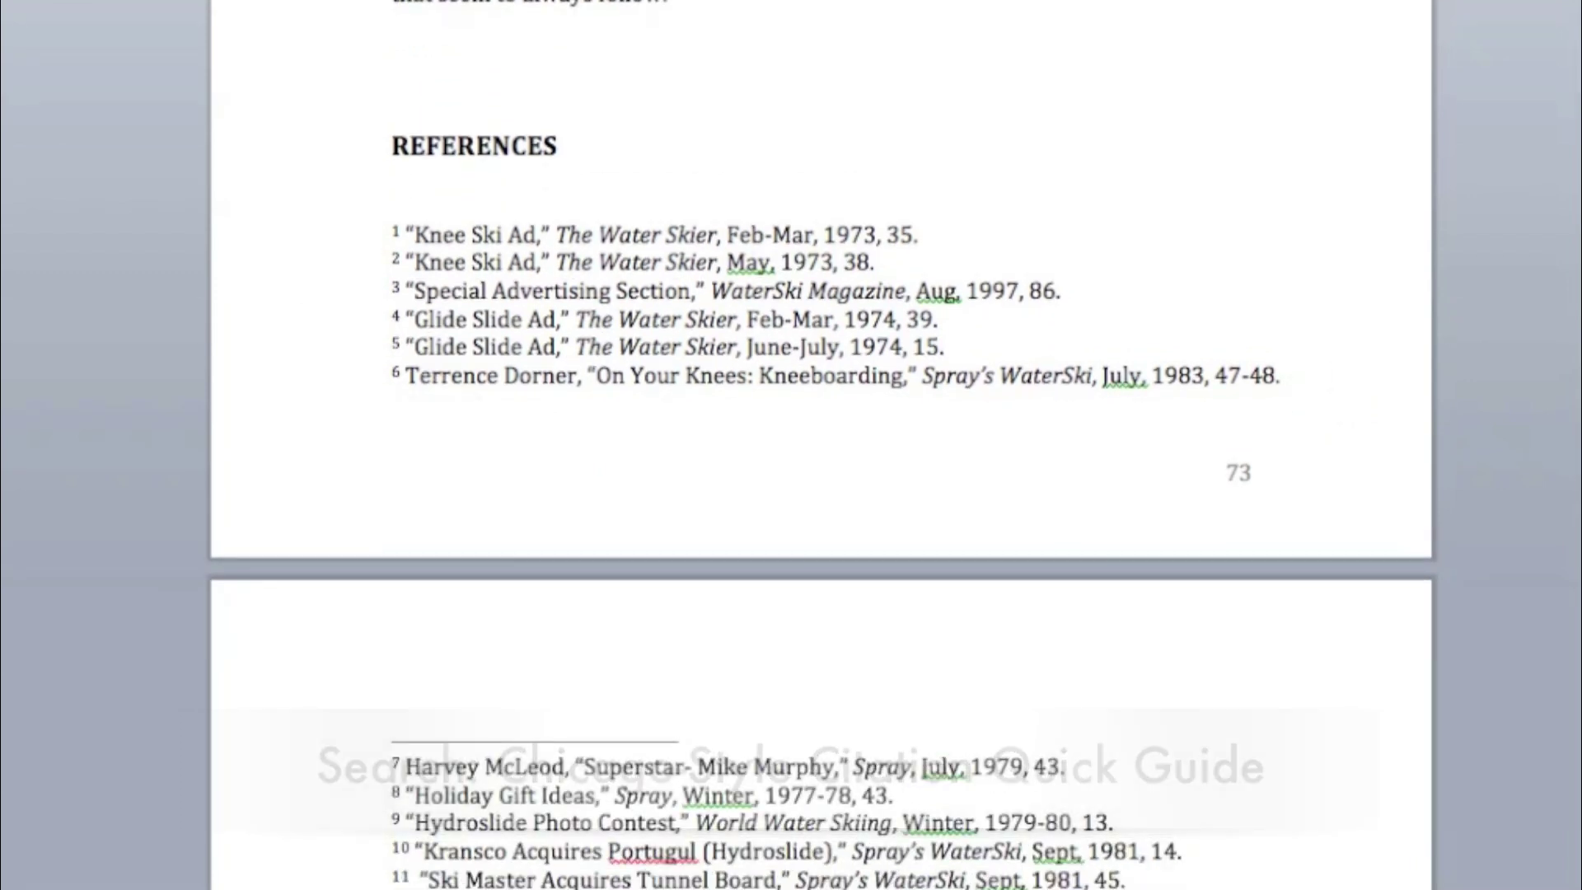
{"action": "scroll", "coordinate": [1339, 401], "scroll_direction": "down", "scroll_amount": 5}
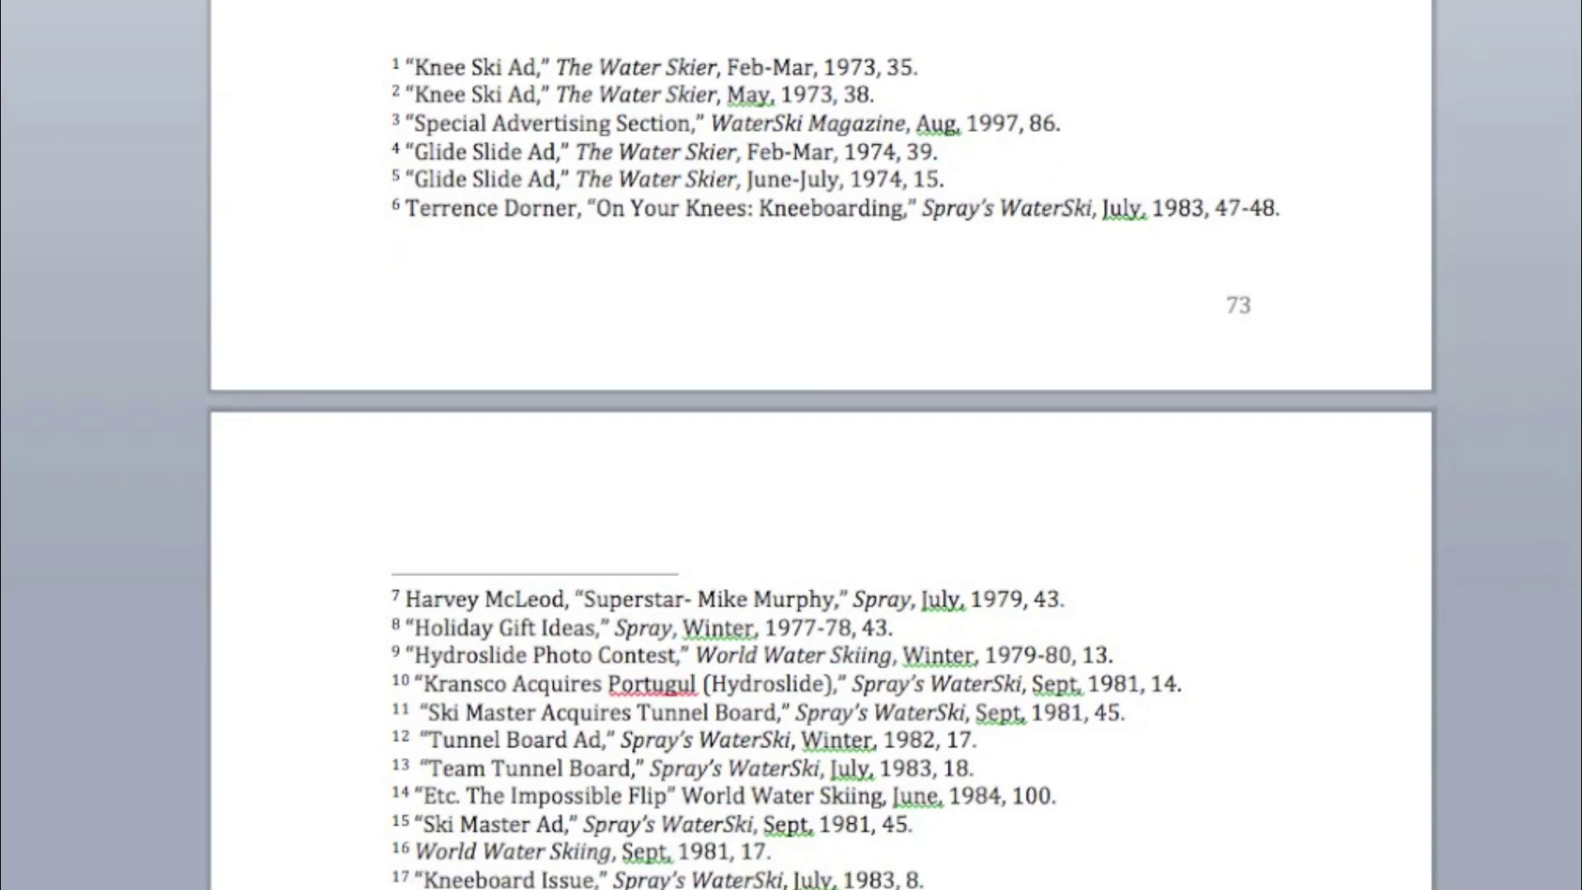
{"action": "scroll", "coordinate": [1339, 401], "scroll_direction": "down", "scroll_amount": 10}
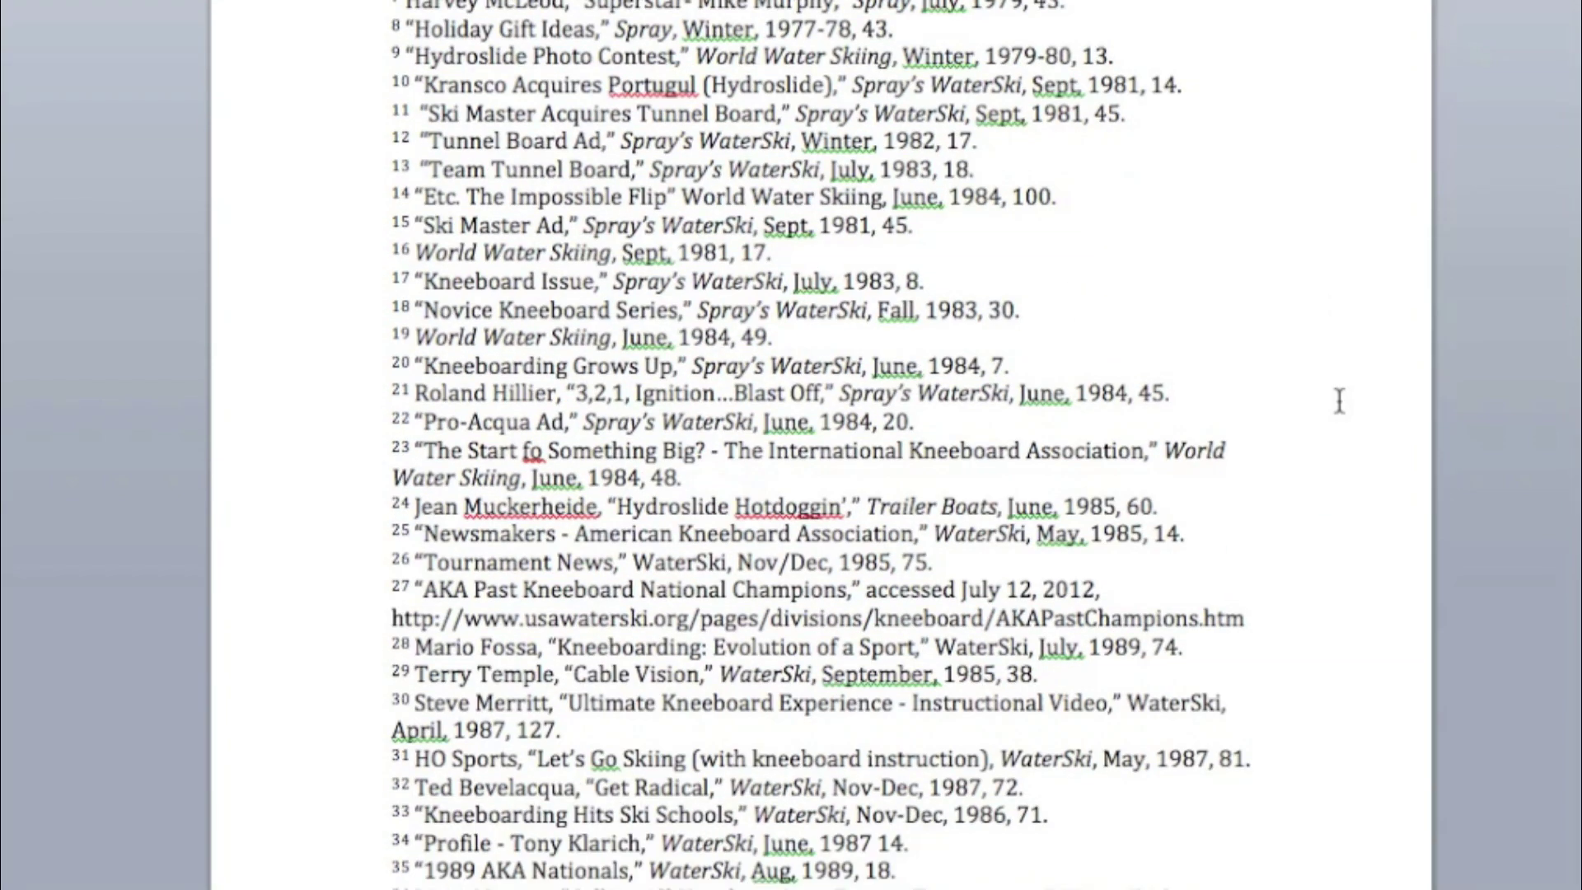
{"action": "scroll", "coordinate": [1339, 402], "scroll_direction": "down", "scroll_amount": 4}
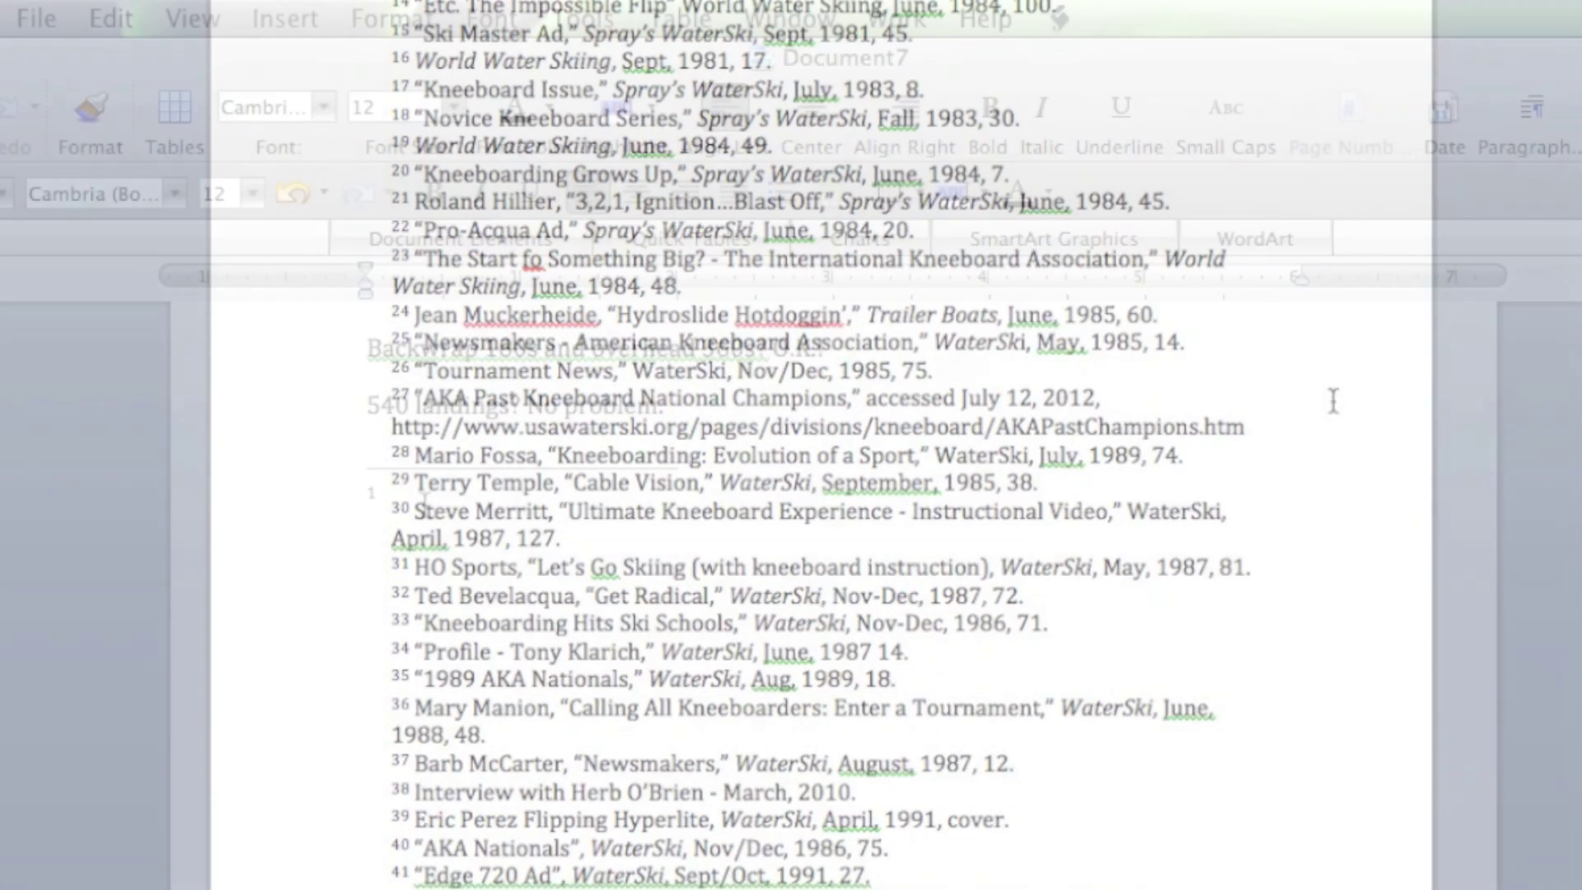
{"action": "type", "text": "This i"}
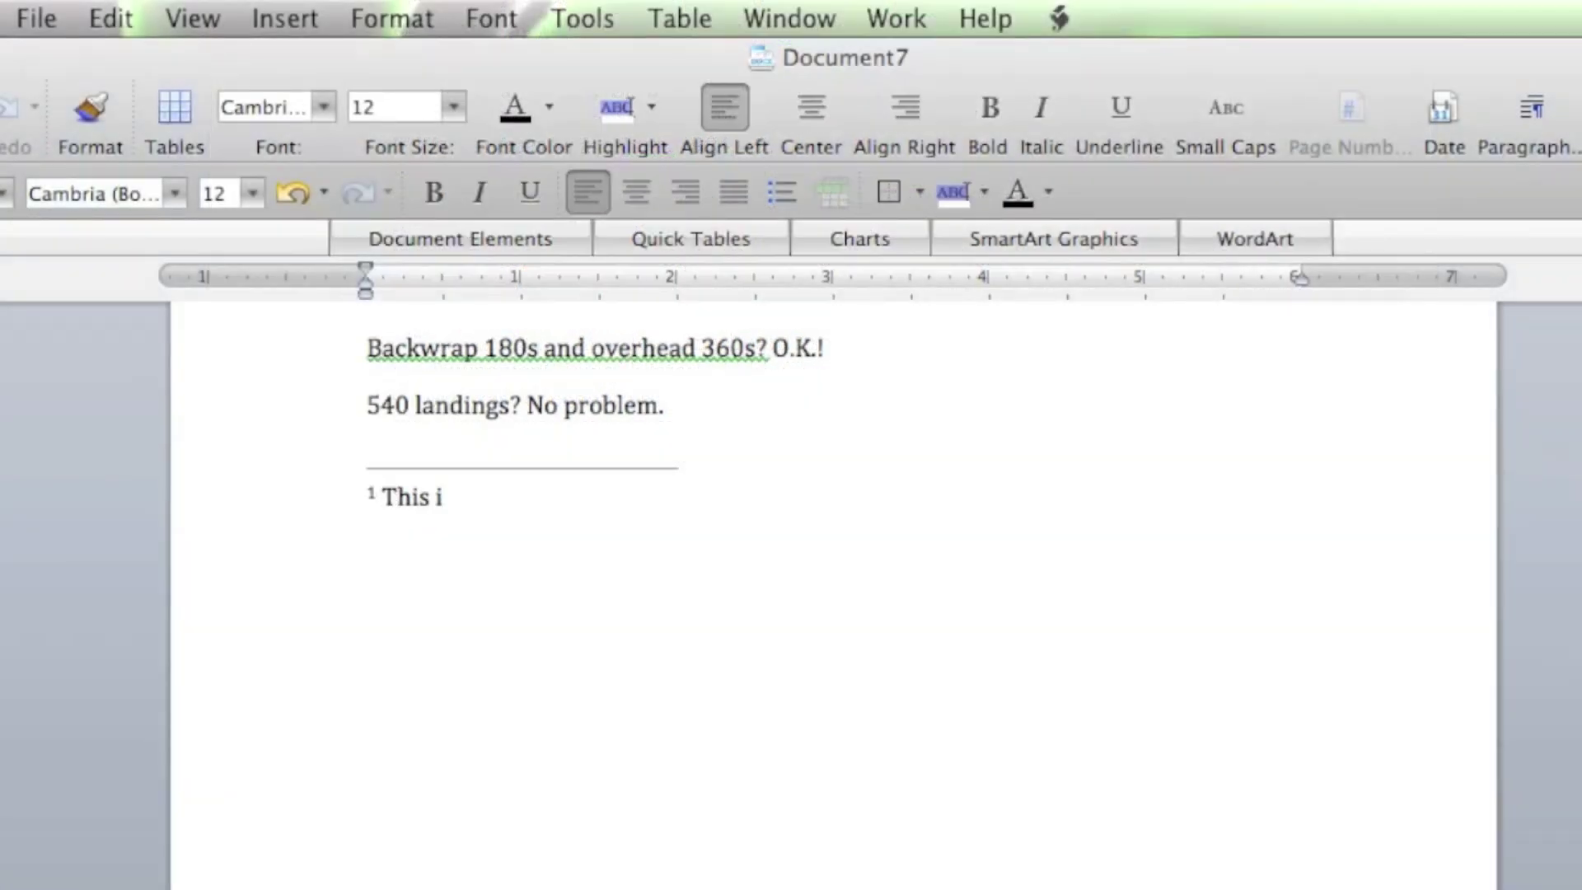
{"action": "type", "text": "s the first e"}
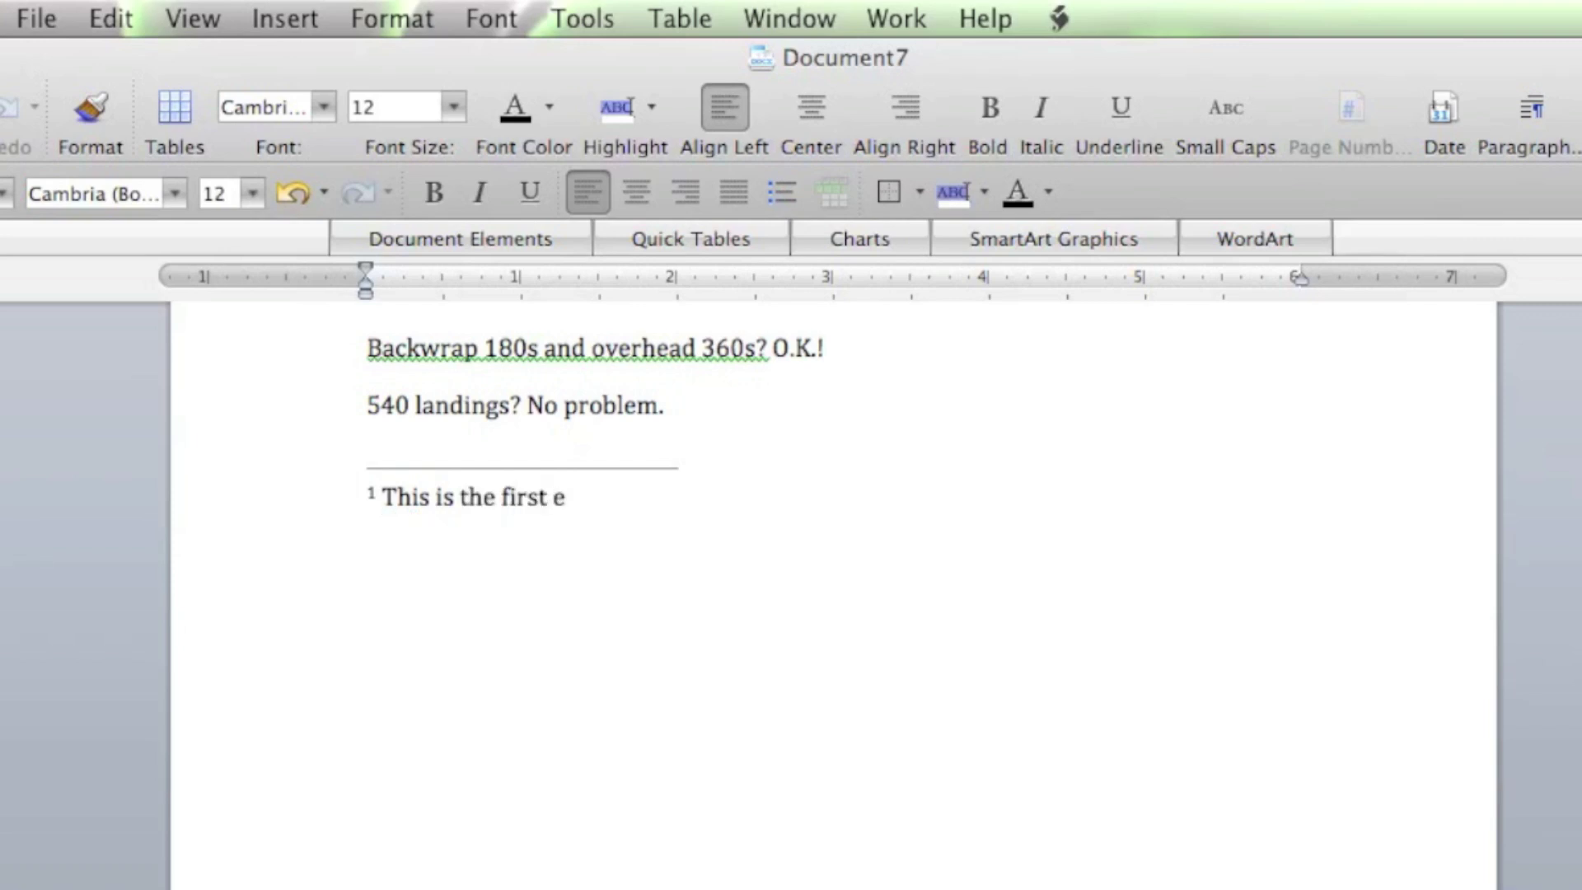
{"action": "type", "text": "ndnote"}
Return to the Knee Ski section and place the cursor just after 'neoprene pad.'
{"action": "scroll", "coordinate": [912, 744], "scroll_direction": "up", "scroll_amount": 15}
{"action": "scroll", "coordinate": [911, 745], "scroll_direction": "up", "scroll_amount": 15}
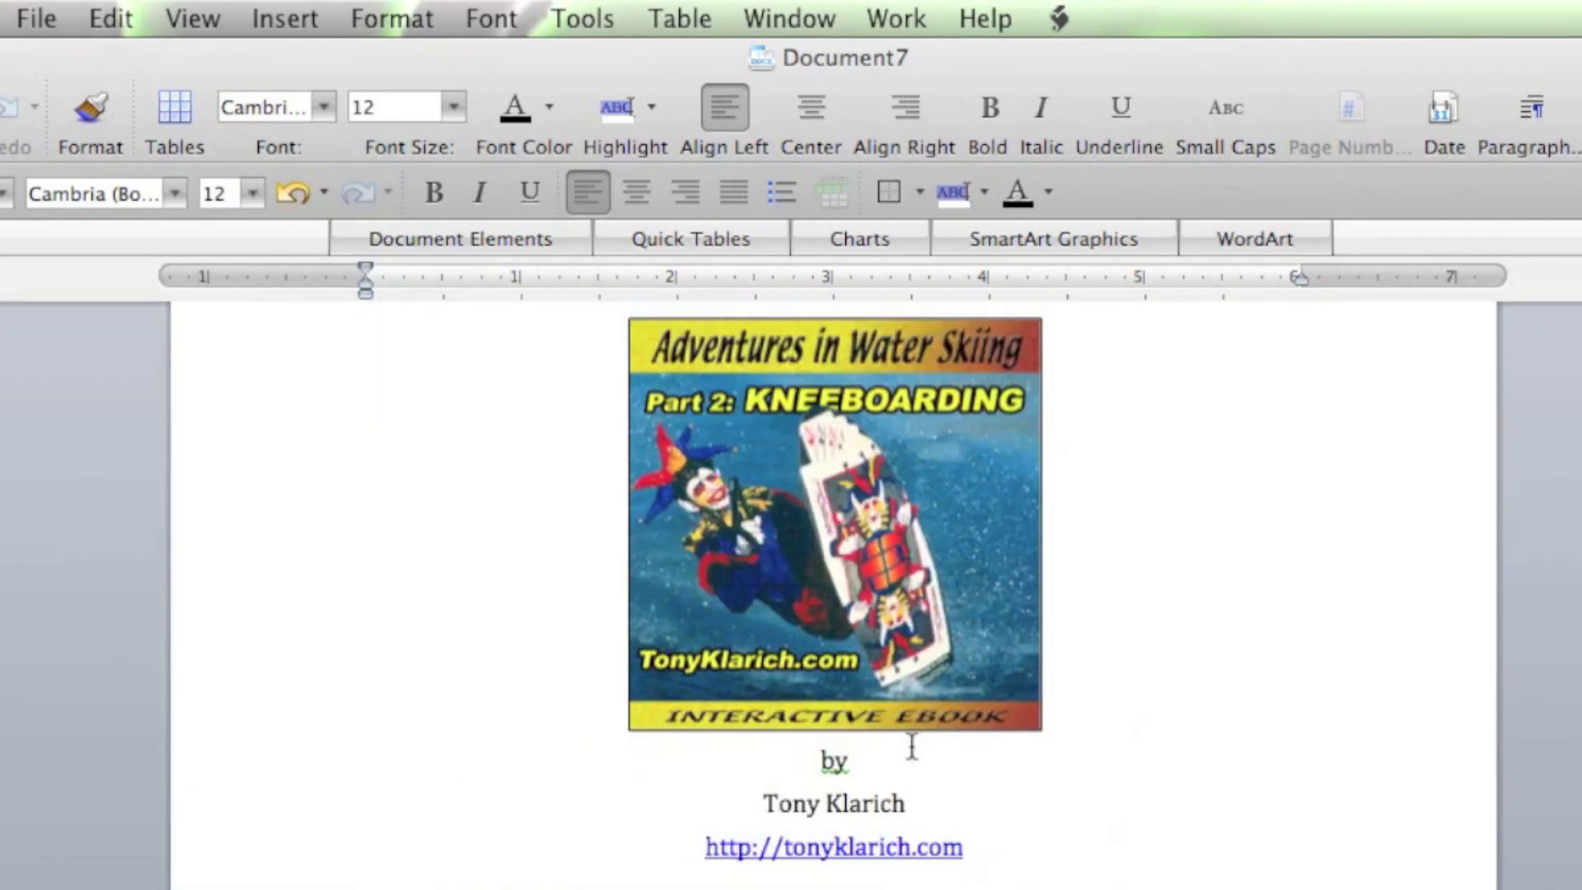
{"action": "scroll", "coordinate": [911, 744], "scroll_direction": "down", "scroll_amount": 8}
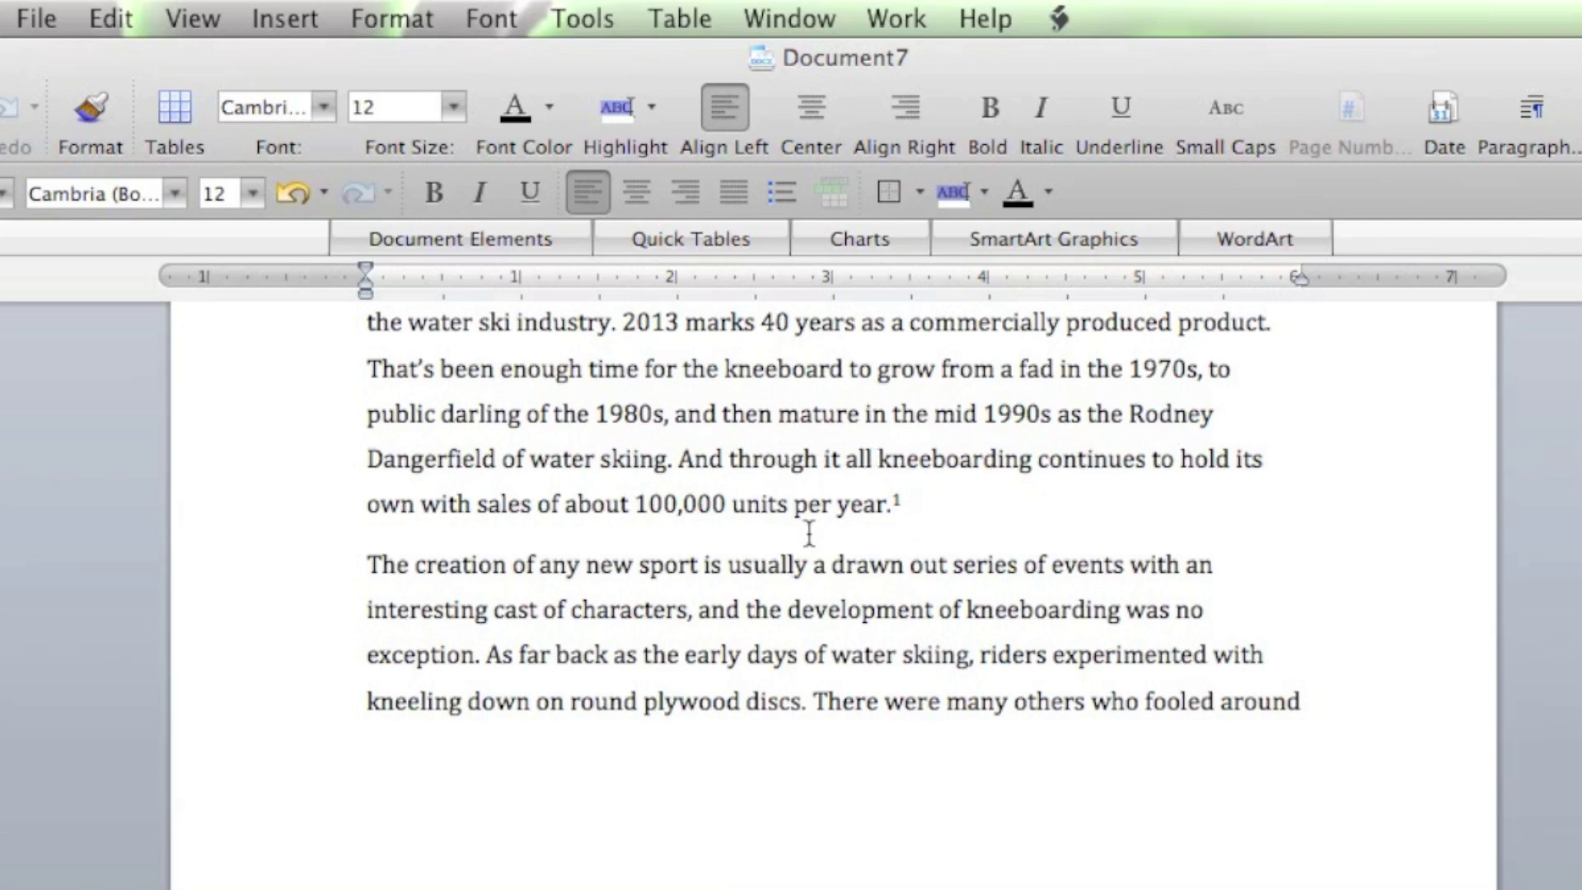
{"action": "scroll", "coordinate": [809, 533], "scroll_direction": "down", "scroll_amount": 5}
{"action": "scroll", "coordinate": [1029, 721], "scroll_direction": "up", "scroll_amount": 7}
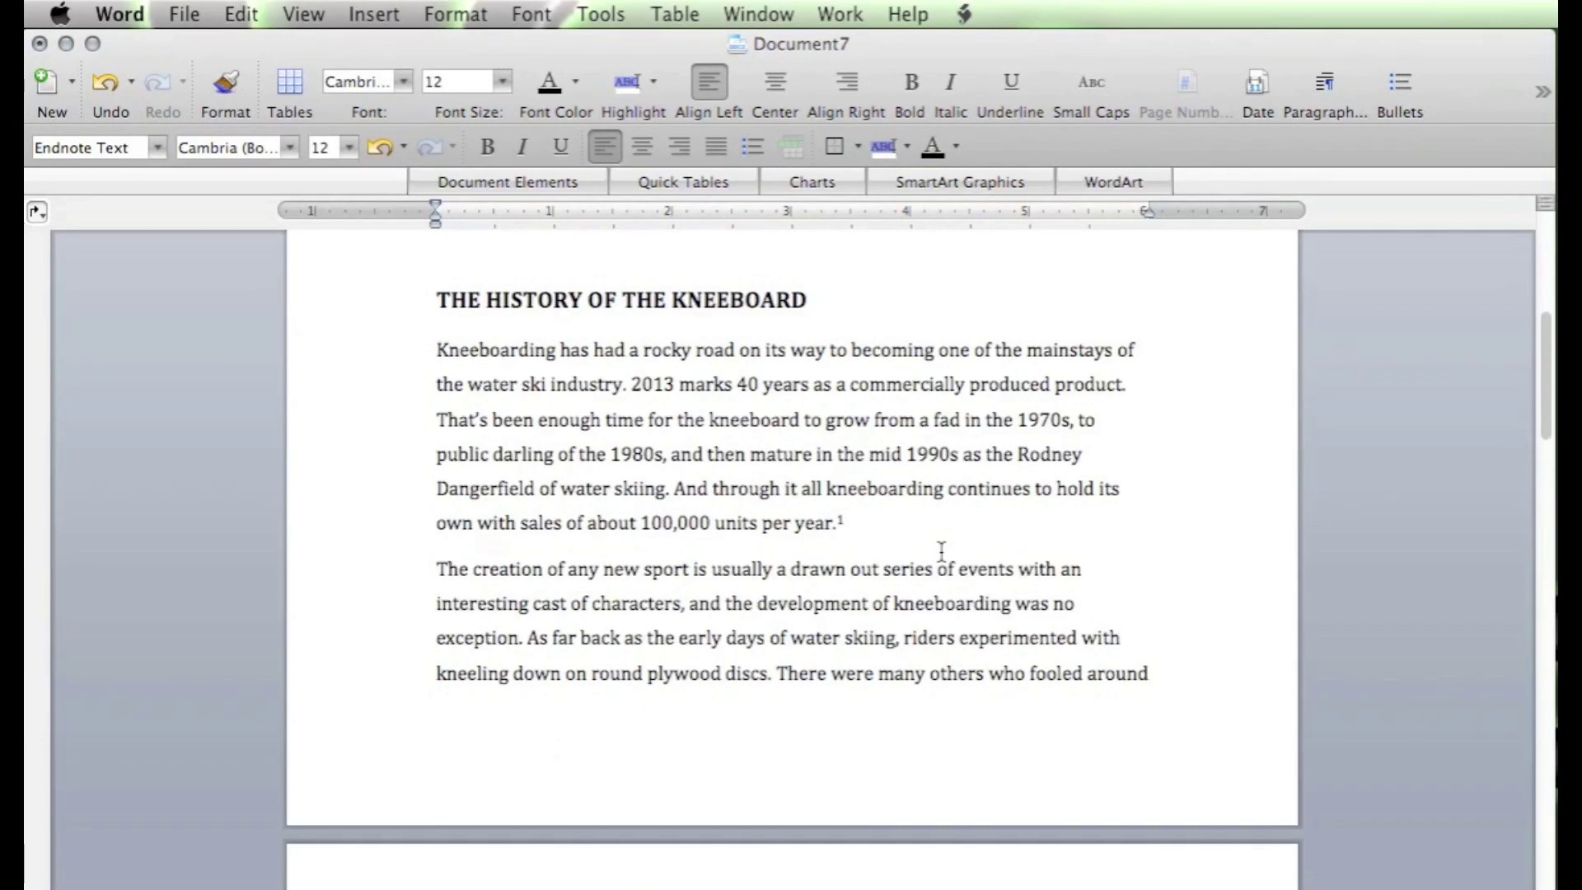
{"action": "scroll", "coordinate": [941, 550], "scroll_direction": "down", "scroll_amount": 10}
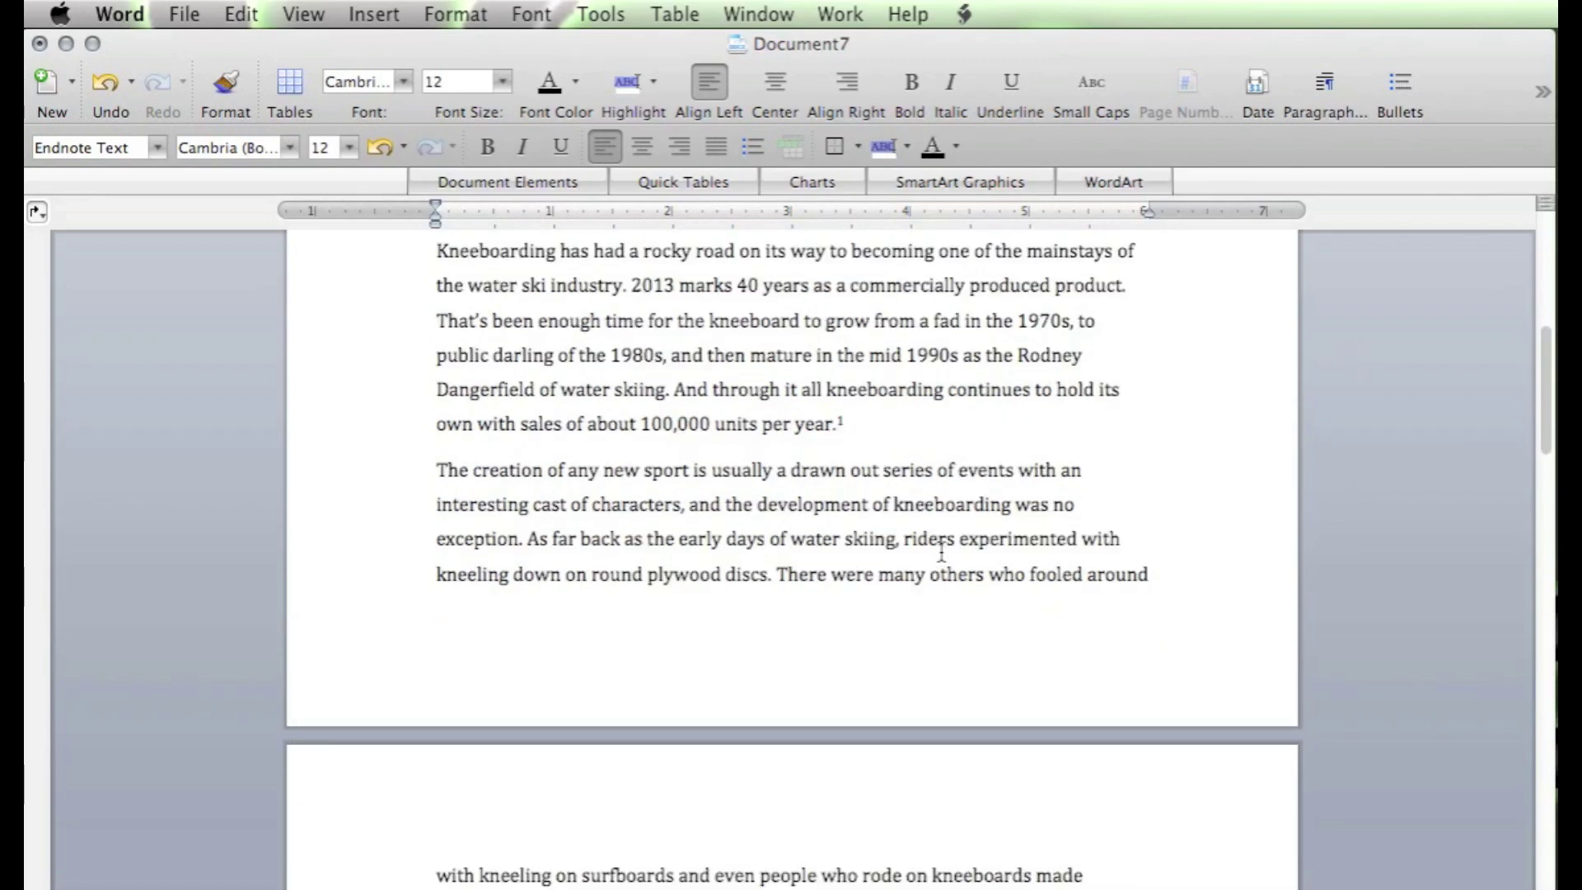
{"action": "scroll", "coordinate": [941, 550], "scroll_direction": "down", "scroll_amount": 3}
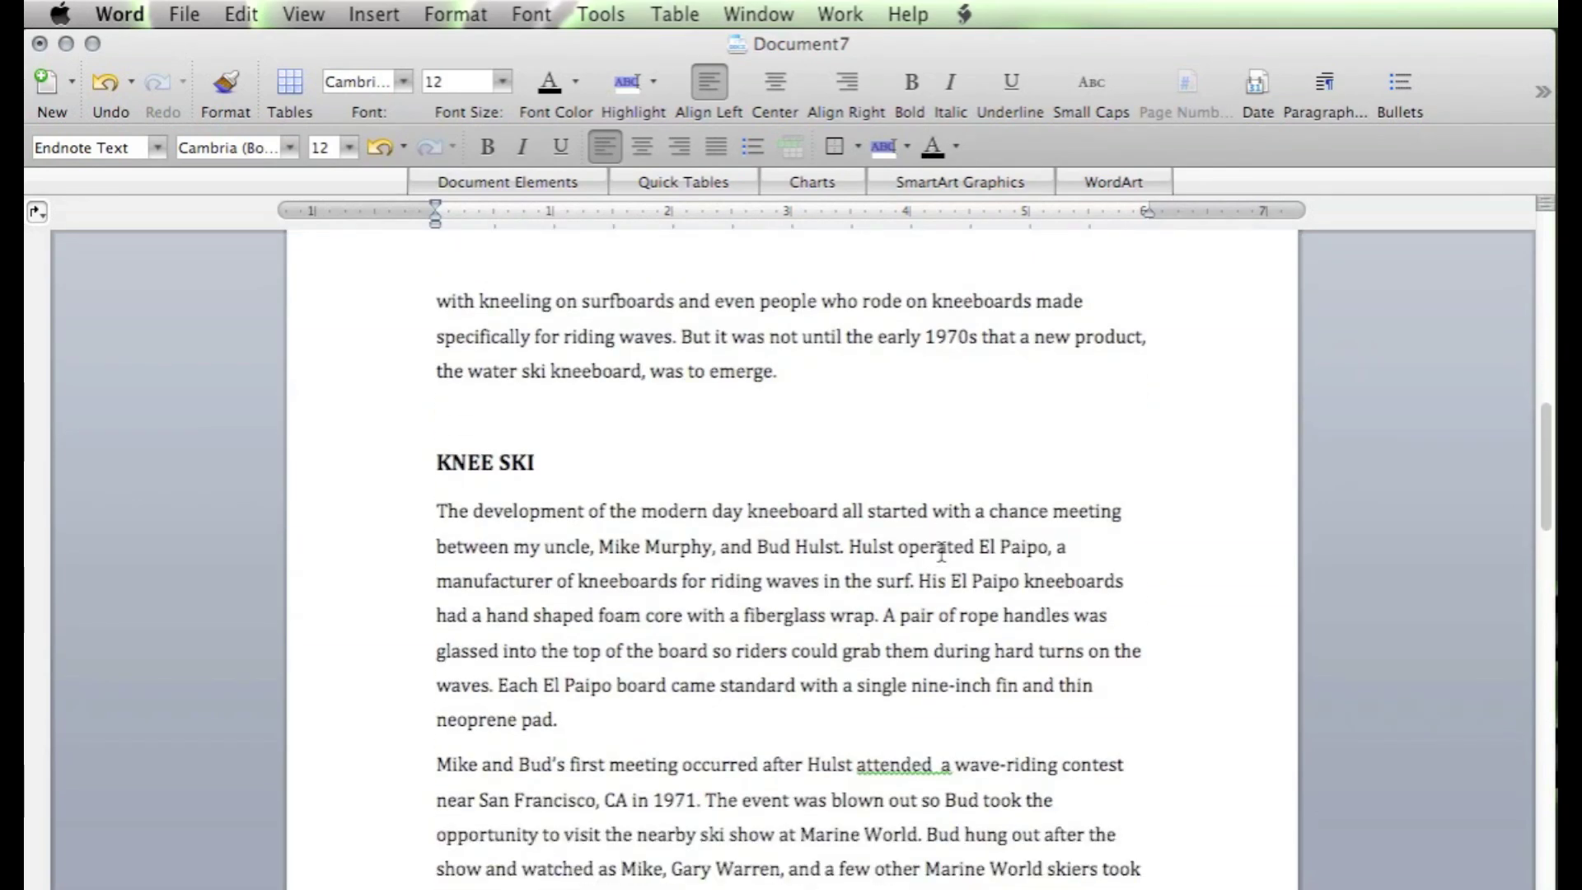
{"action": "scroll", "coordinate": [672, 724], "scroll_direction": "down", "scroll_amount": 1}
{"action": "scroll", "coordinate": [671, 724], "scroll_direction": "down", "scroll_amount": 1}
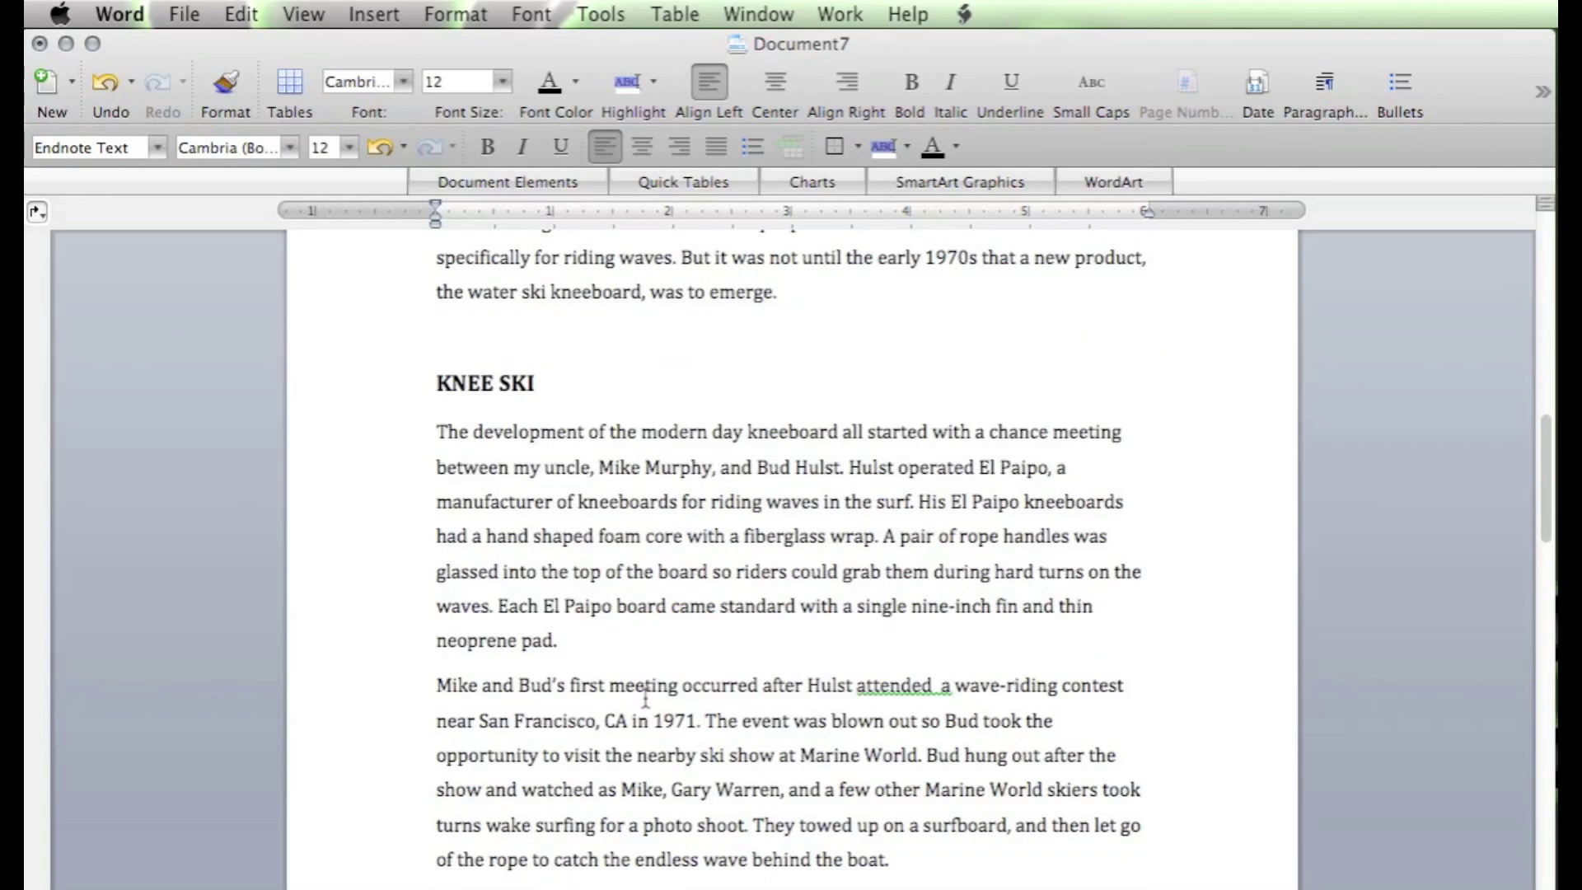
{"action": "left_click", "coordinate": [559, 640]}
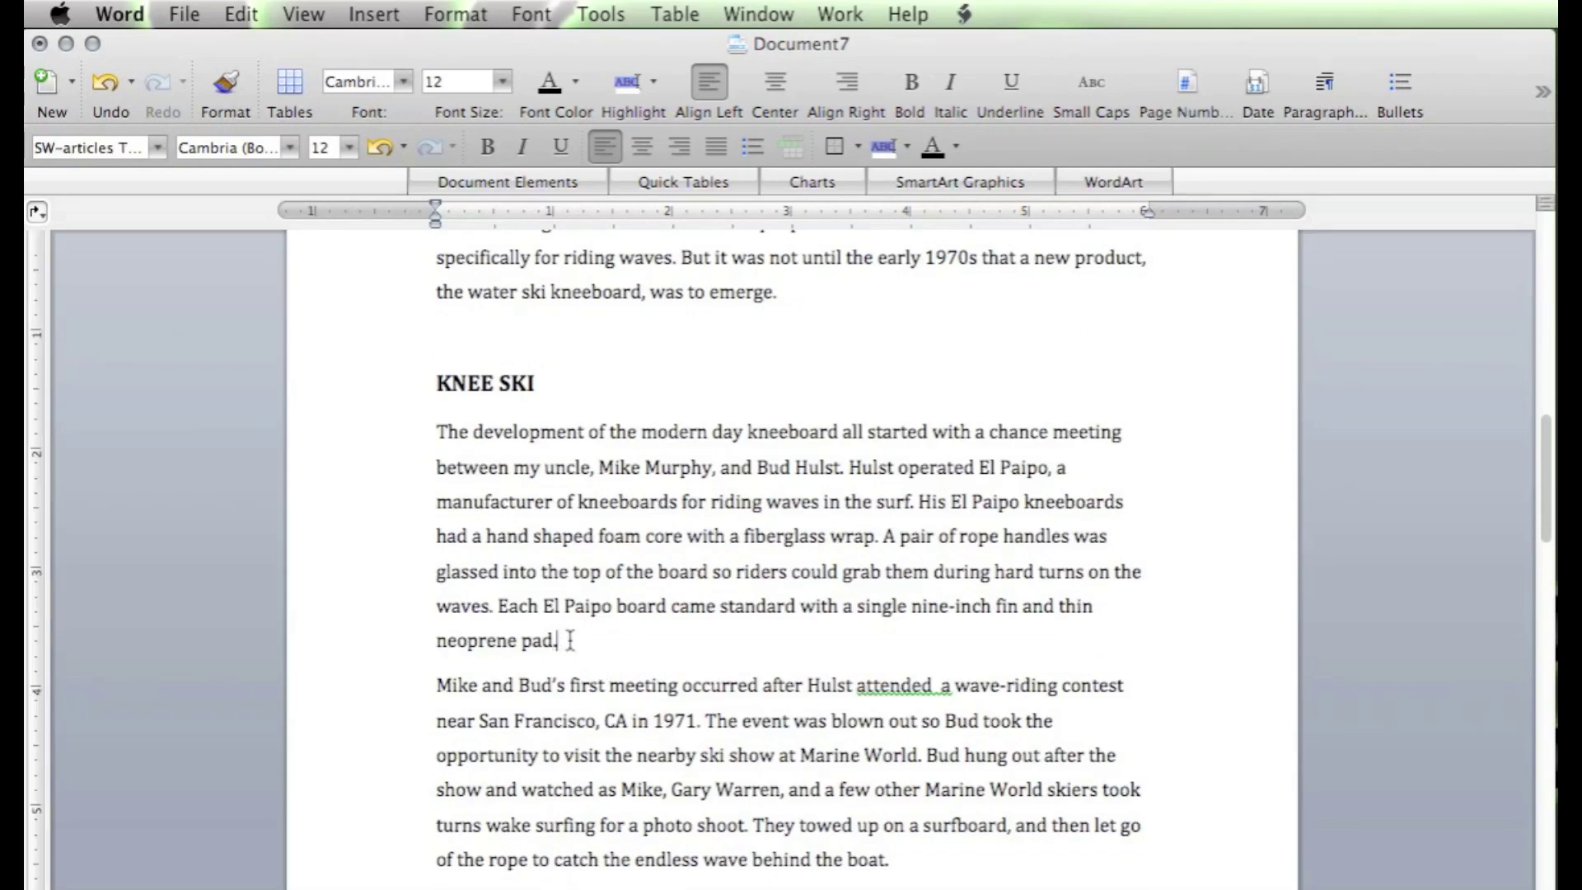
Insert endnote 2 after 'neoprene pad.' with the text 'this is the second footnote'
{"action": "left_click", "coordinate": [375, 14]}
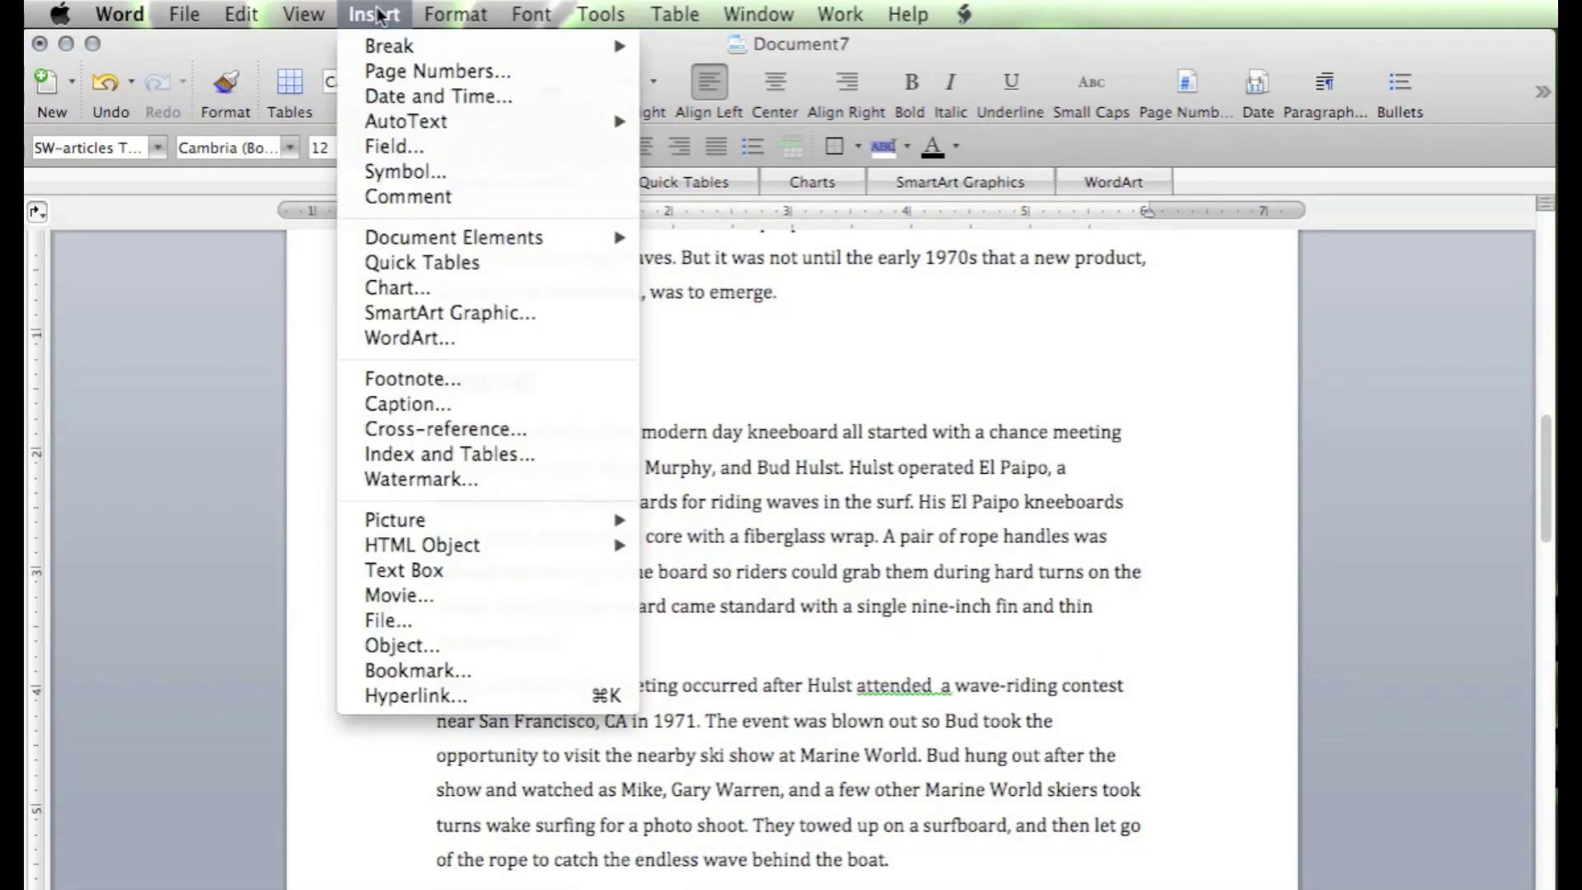
{"action": "left_click", "coordinate": [467, 379]}
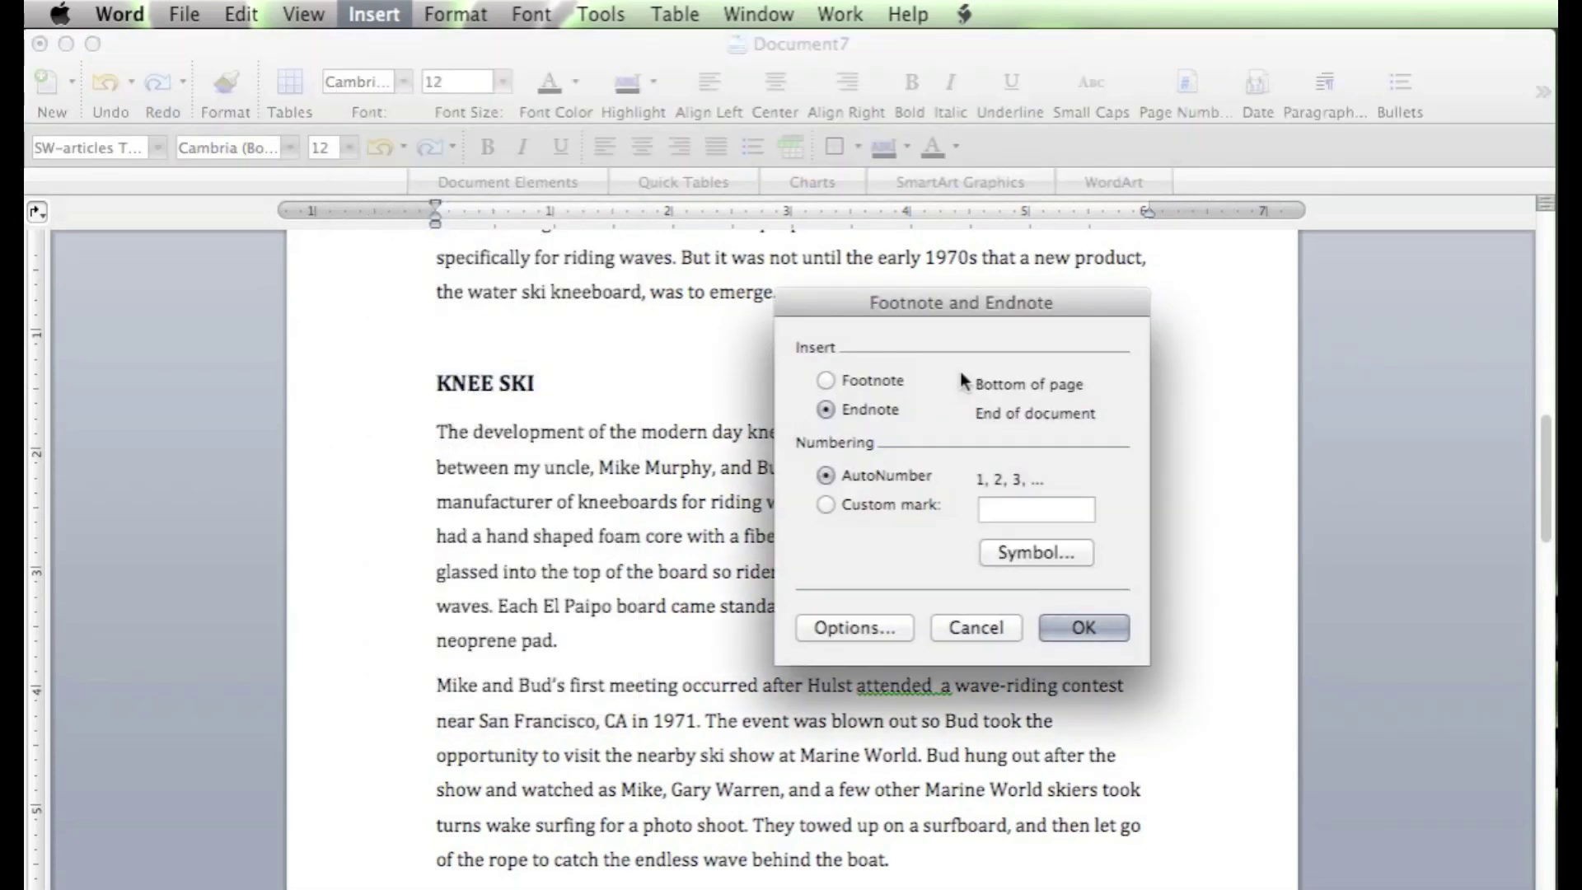
{"action": "left_click", "coordinate": [1100, 632]}
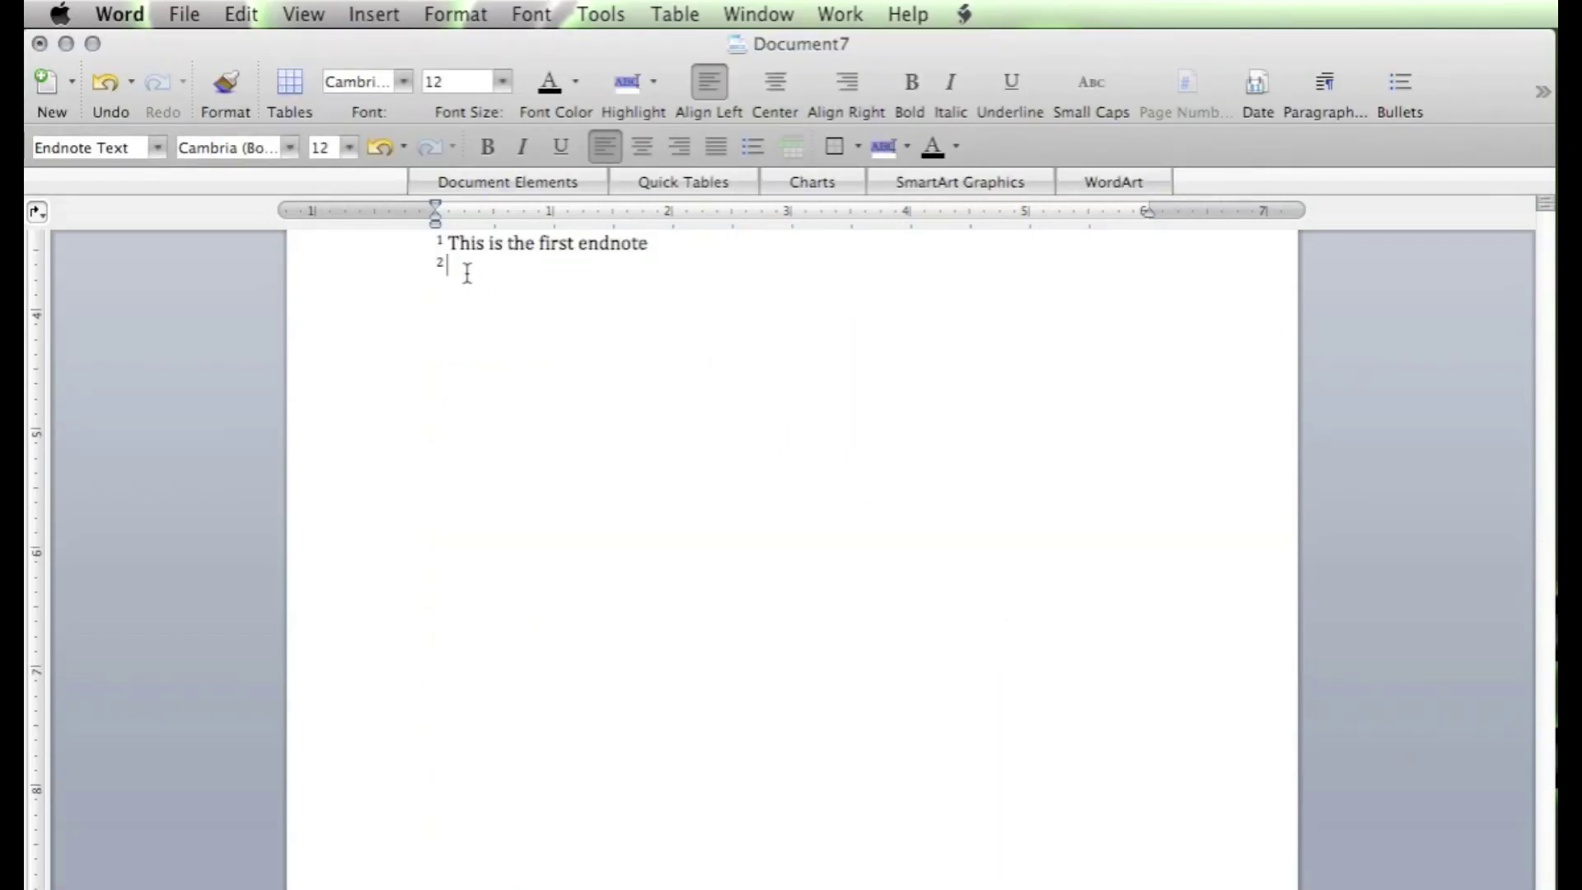
{"action": "type", "text": "this is the second footnote"}
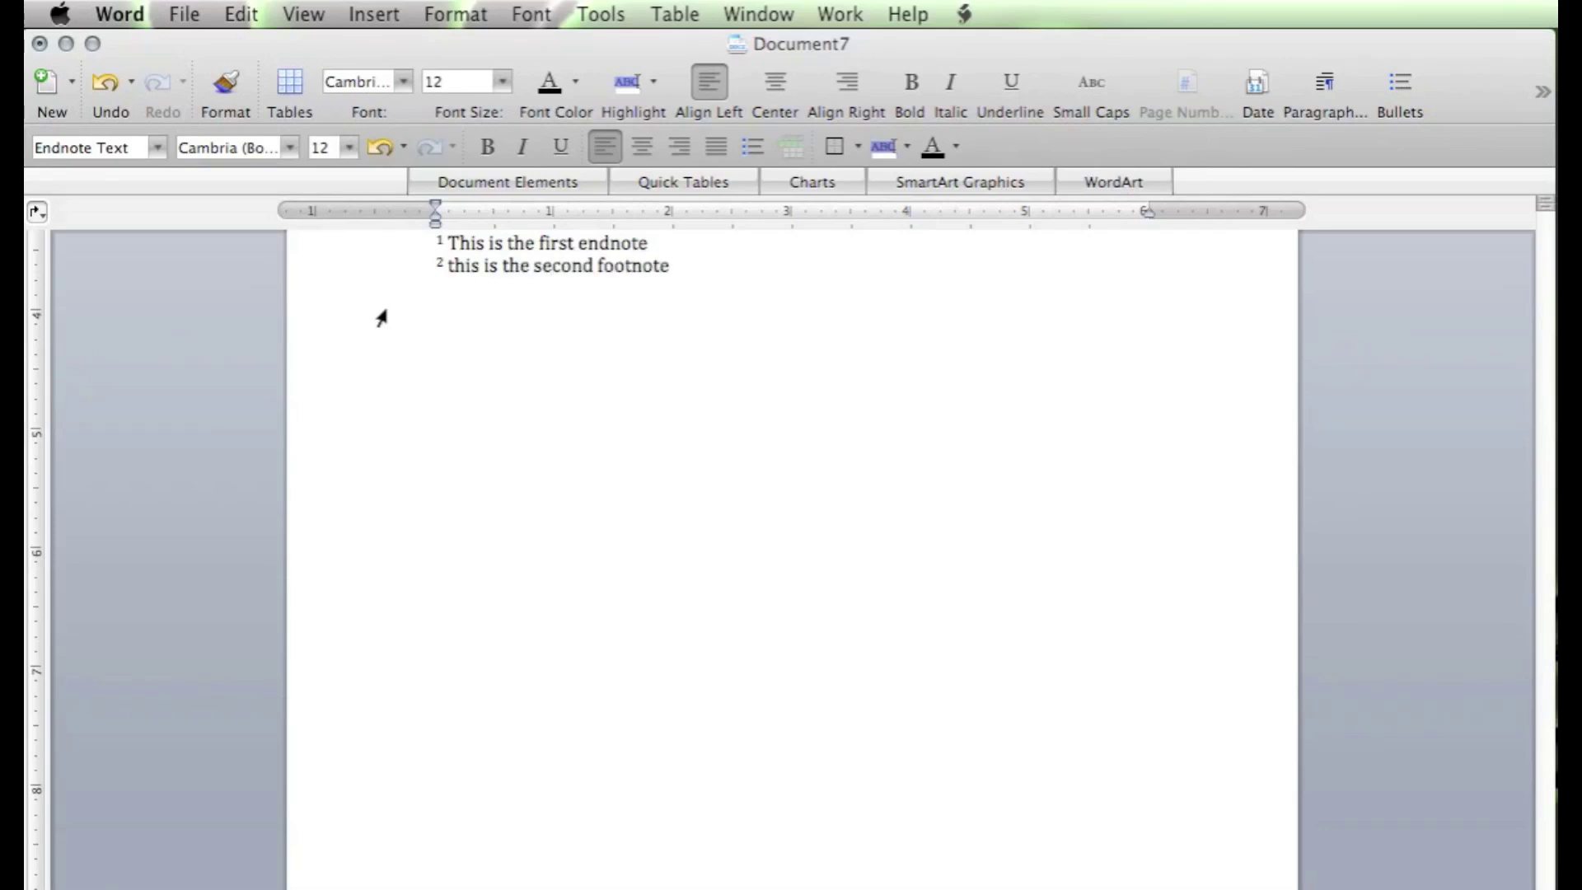
{"action": "scroll", "coordinate": [834, 450], "scroll_direction": "up", "scroll_amount": 15}
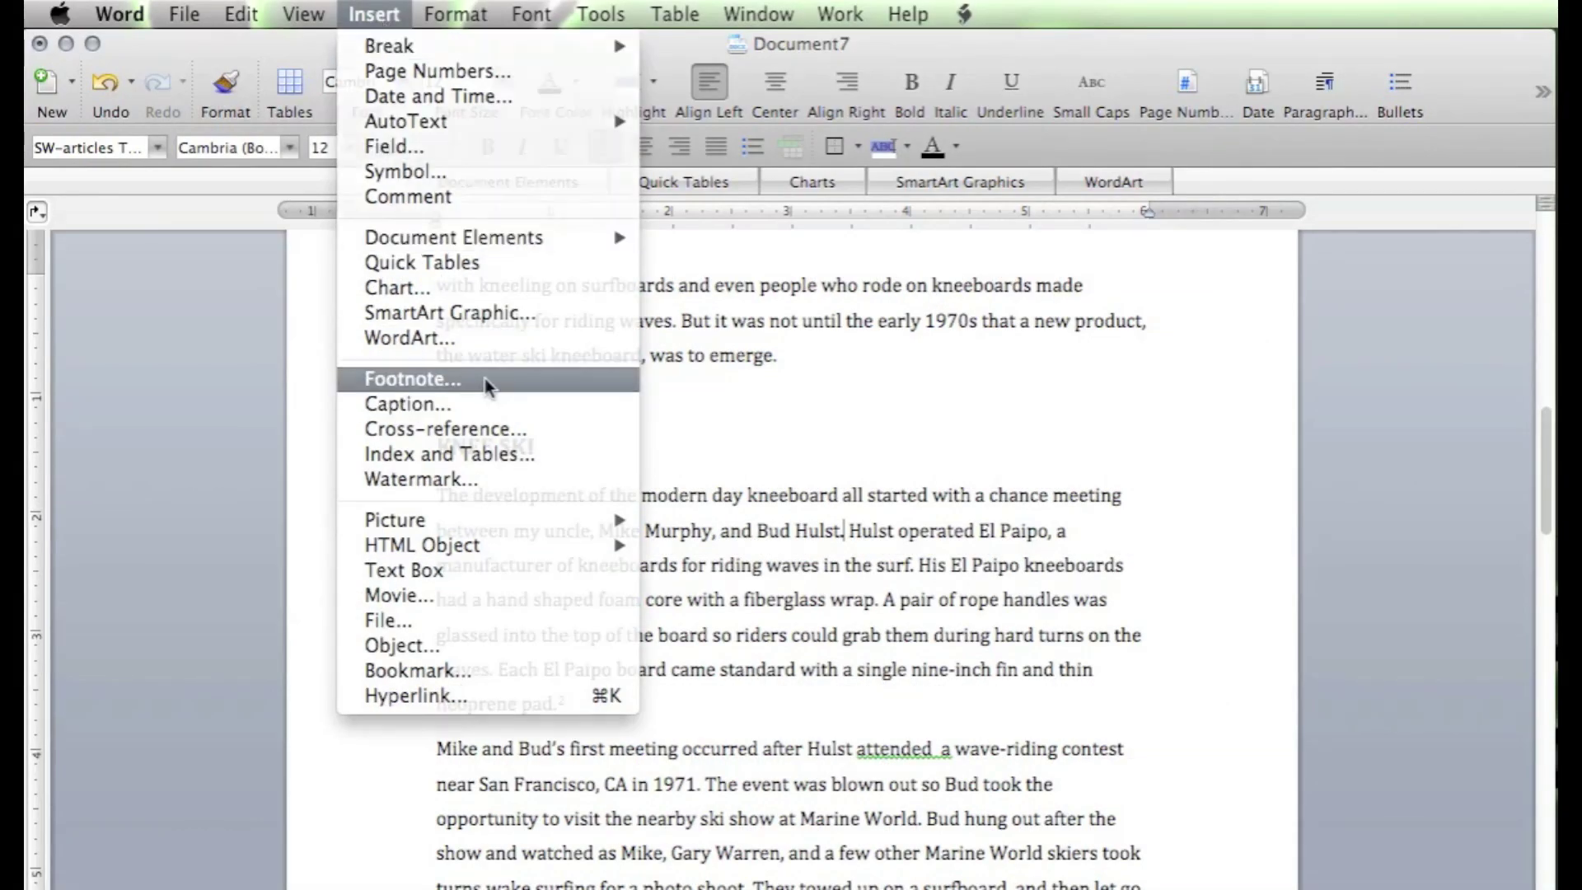
Insert a new endnote at the chosen spot reading 'This the new second'
{"action": "left_click", "coordinate": [485, 381]}
{"action": "left_click", "coordinate": [1106, 631]}
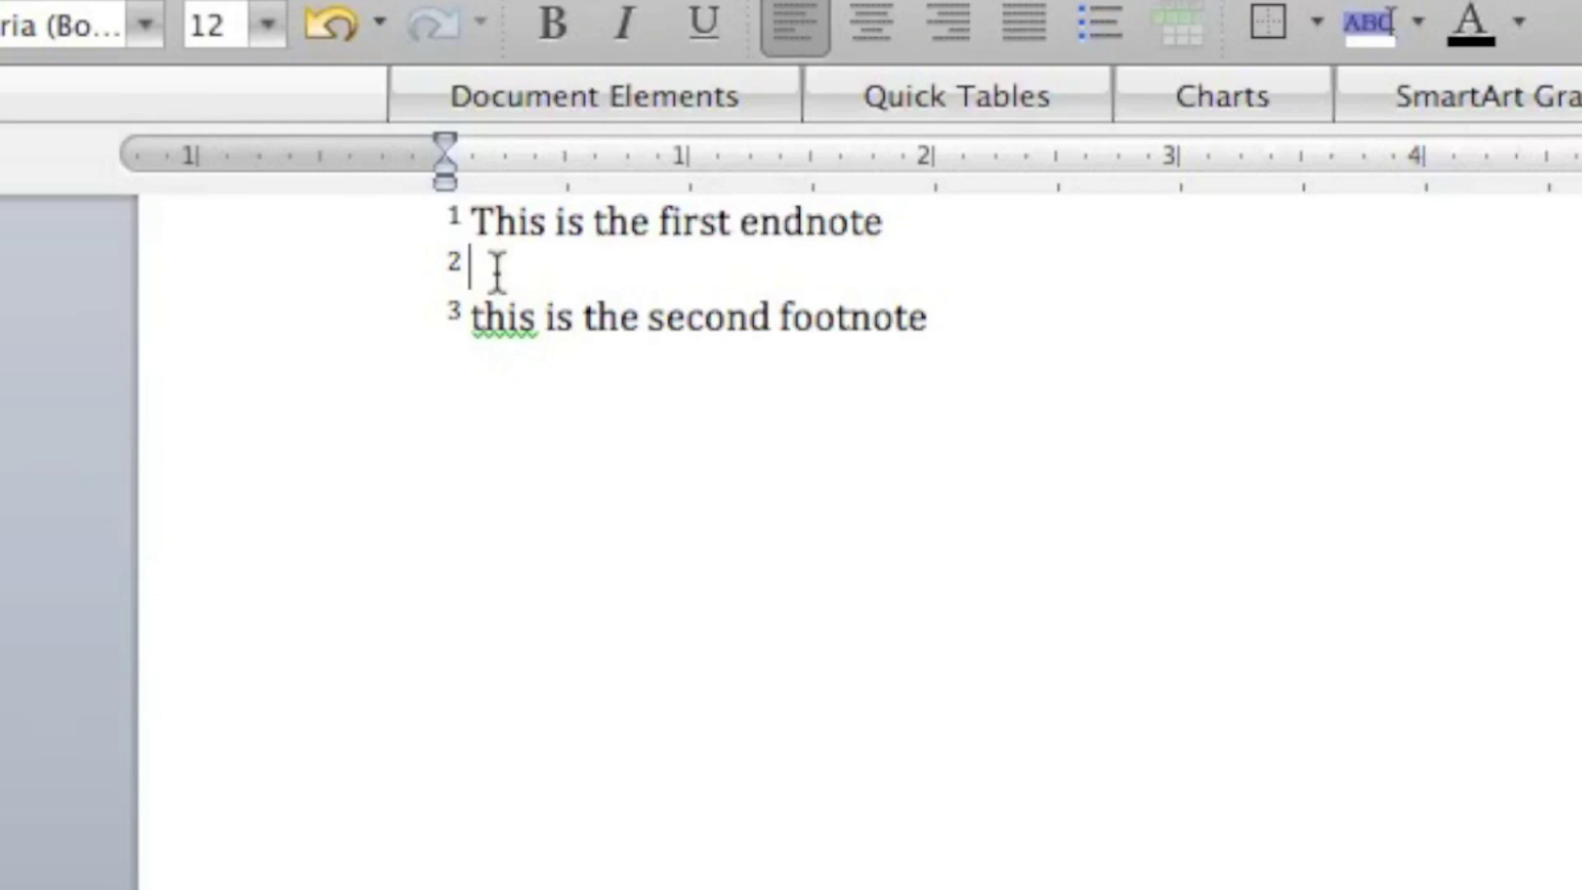
{"action": "type", "text": "This the new"}
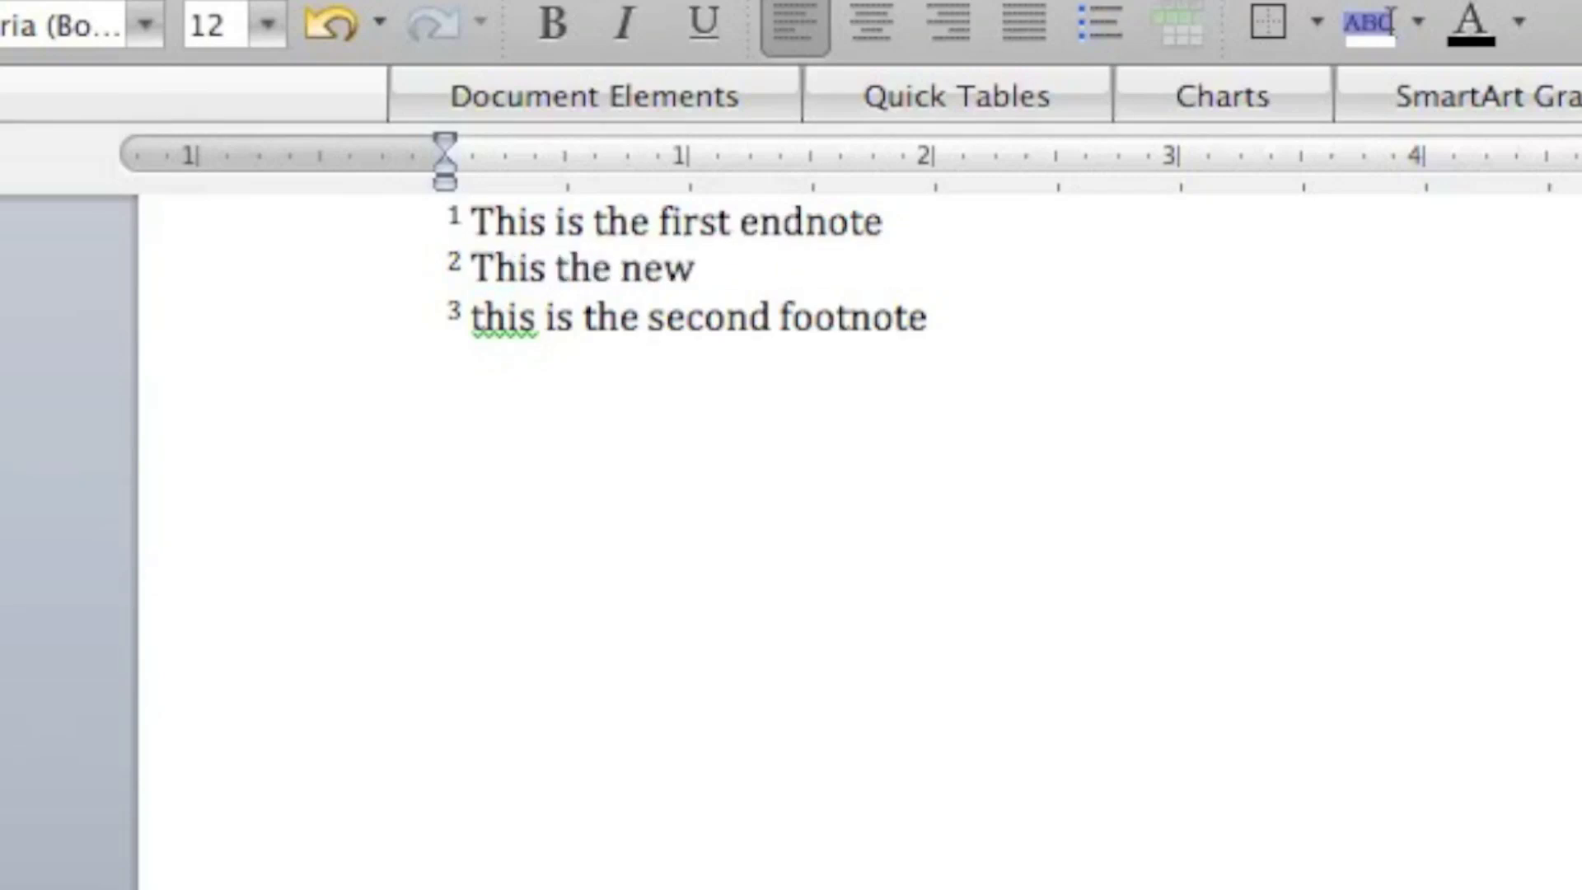
{"action": "type", "text": " second"}
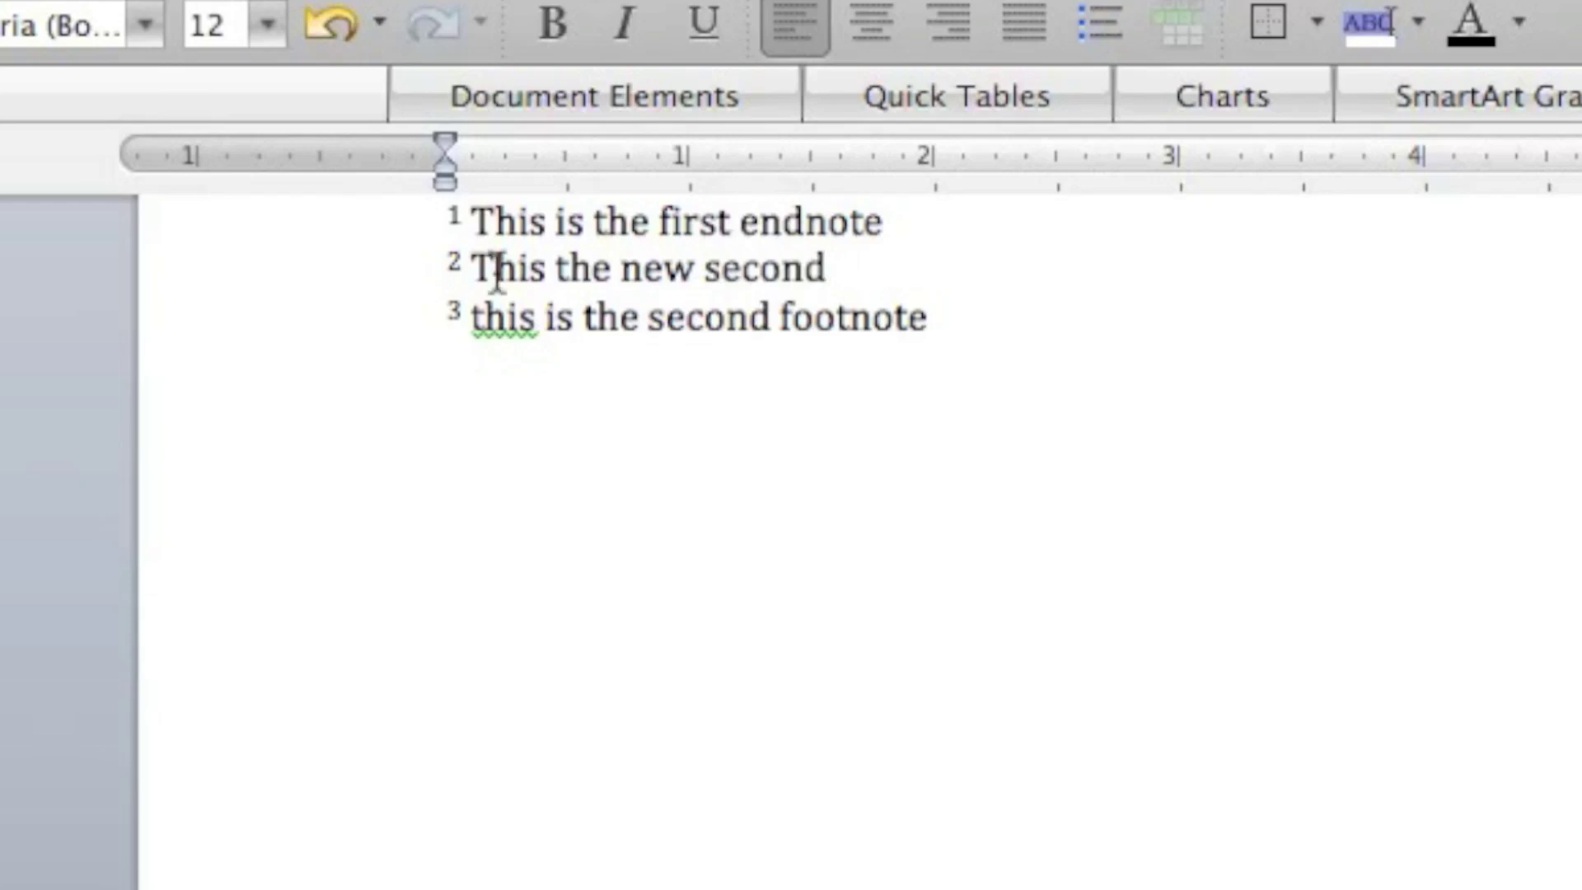
Change 'second' to 'third' in endnote 3 so it reads 'this is the third footnote'
{"action": "left_click", "coordinate": [768, 315]}
{"action": "key", "text": "BackSpace"}
{"action": "key", "text": "BackSpace"}
{"action": "key", "text": "BackSpace"}
{"action": "key", "text": "BackSpace"}
{"action": "key", "text": "BackSpace"}
{"action": "key", "text": "BackSpace"}
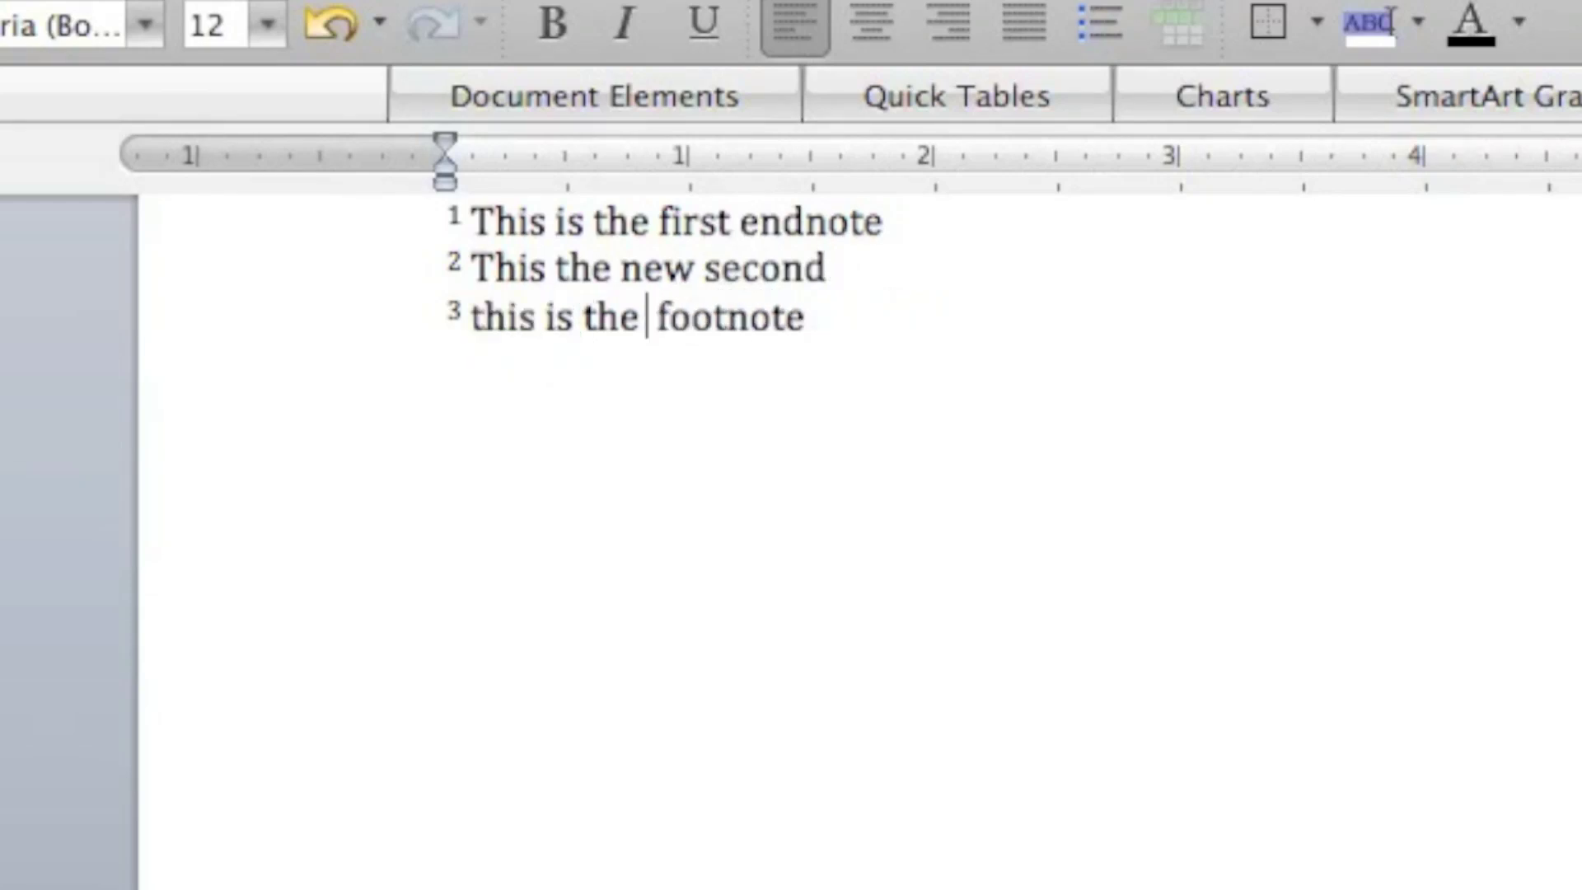
{"action": "type", "text": "third"}
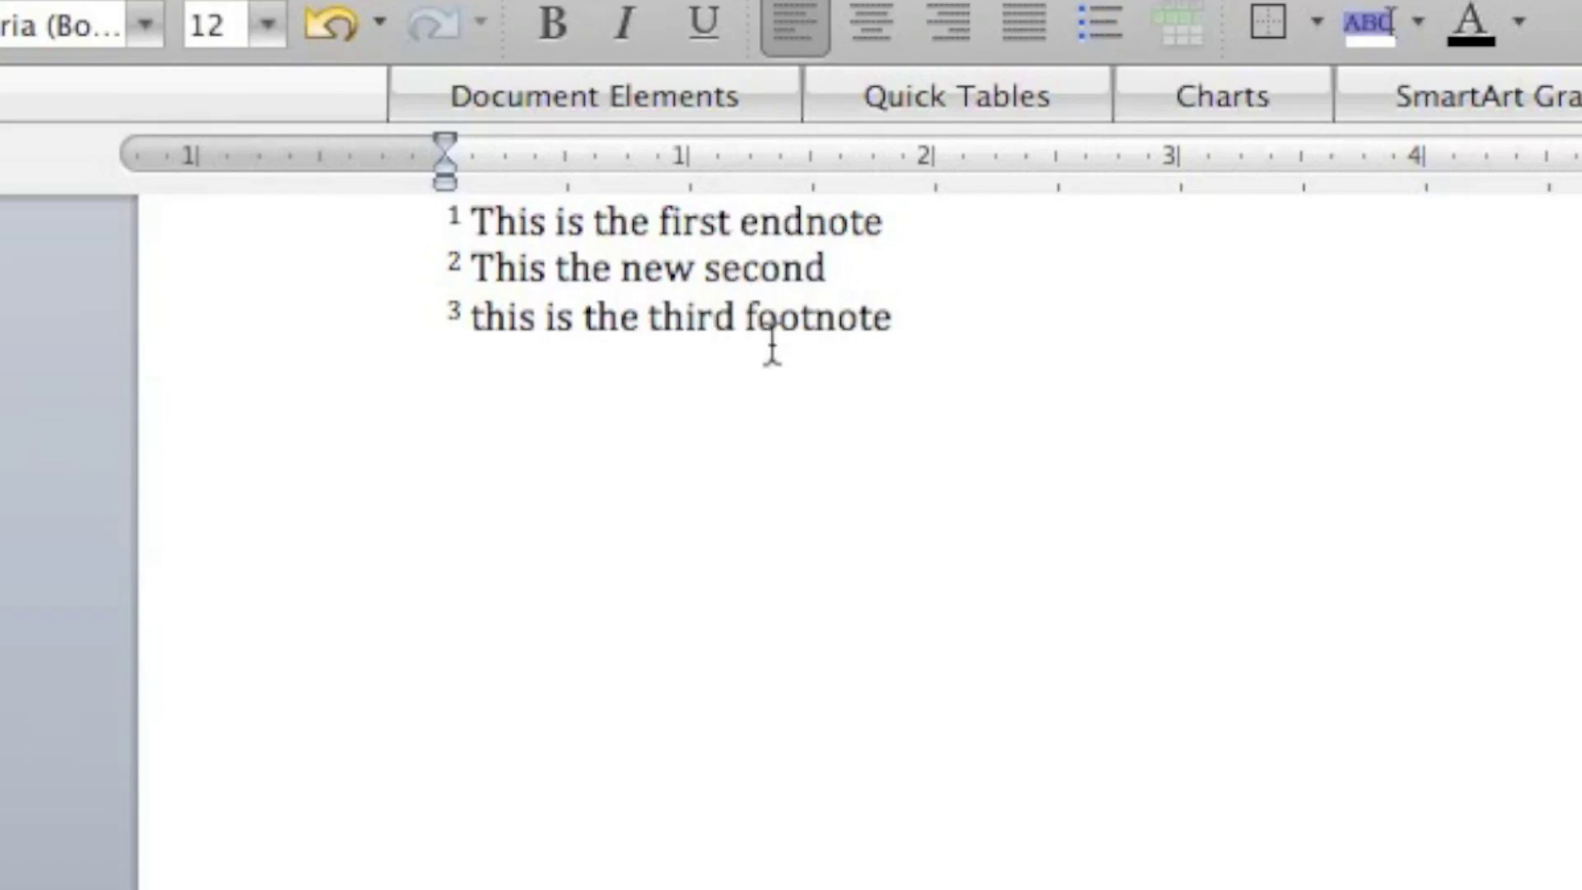
{"action": "scroll", "coordinate": [887, 611], "scroll_direction": "up", "scroll_amount": 15}
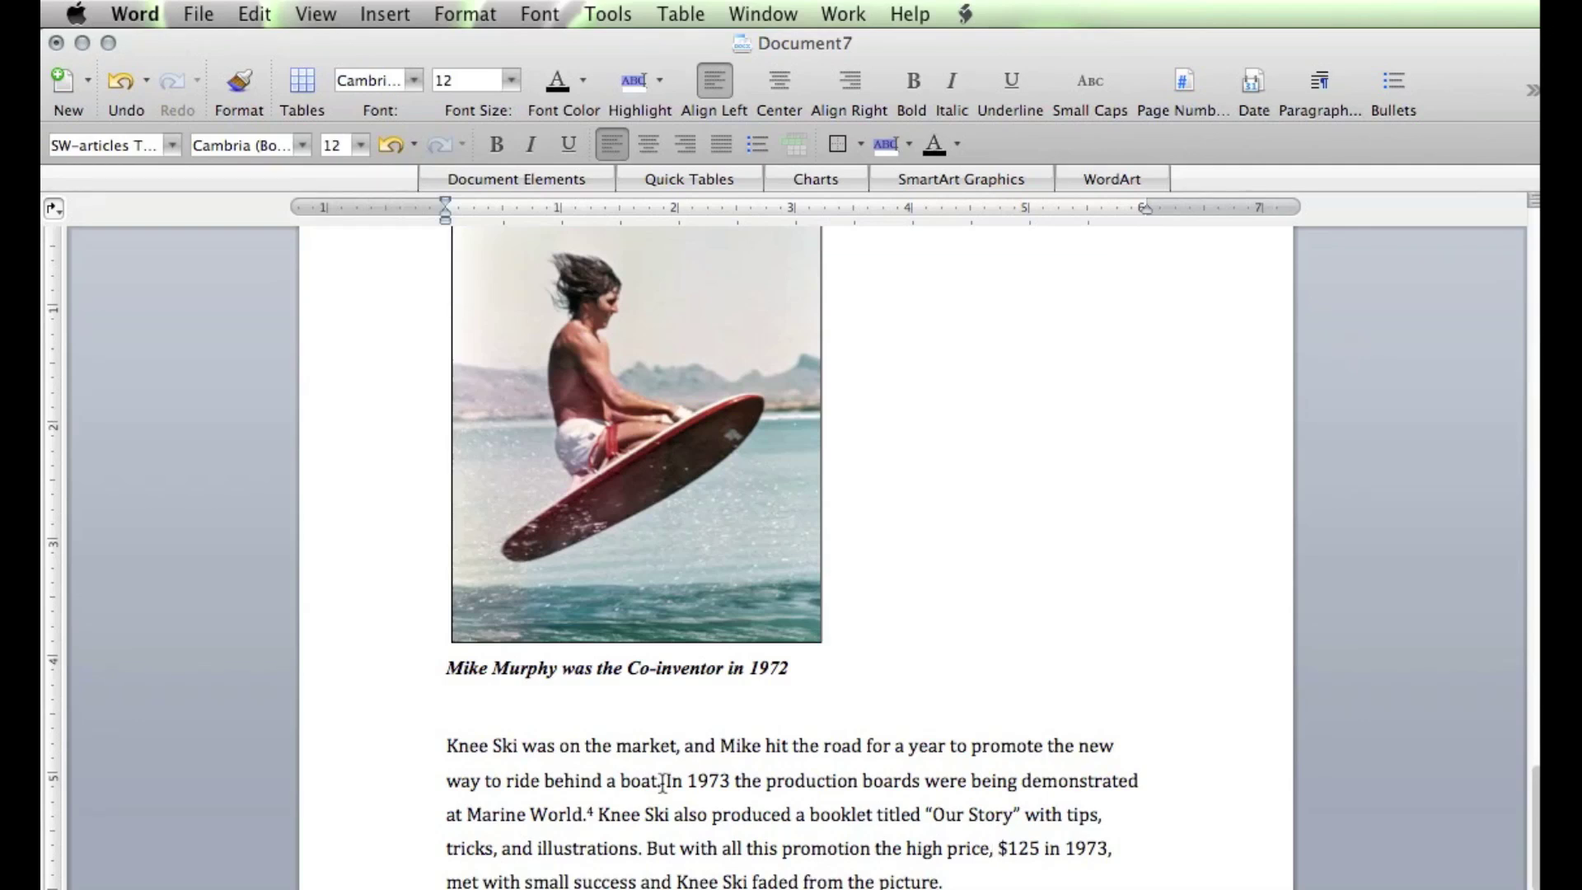
Place the cursor right after 'boat.' in the Knee Ski paragraph and open the Insert menu
{"action": "left_click", "coordinate": [663, 783]}
{"action": "left_click", "coordinate": [393, 20]}
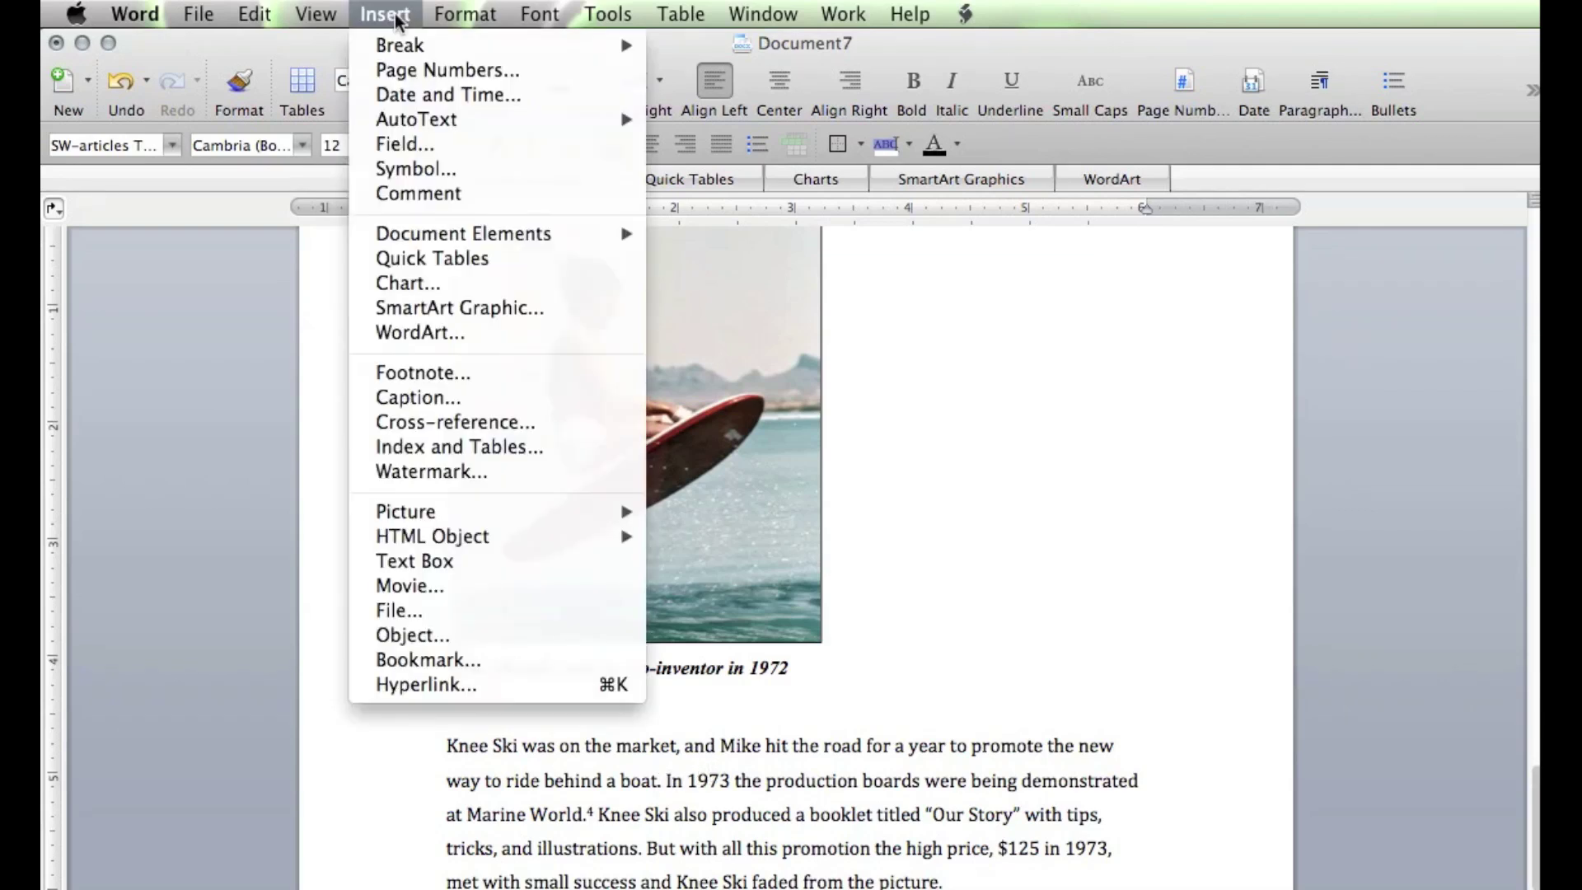
Insert a cross-reference to endnote 2, shown as the formatted endnote number, after 'boat.'
{"action": "left_click", "coordinate": [467, 423]}
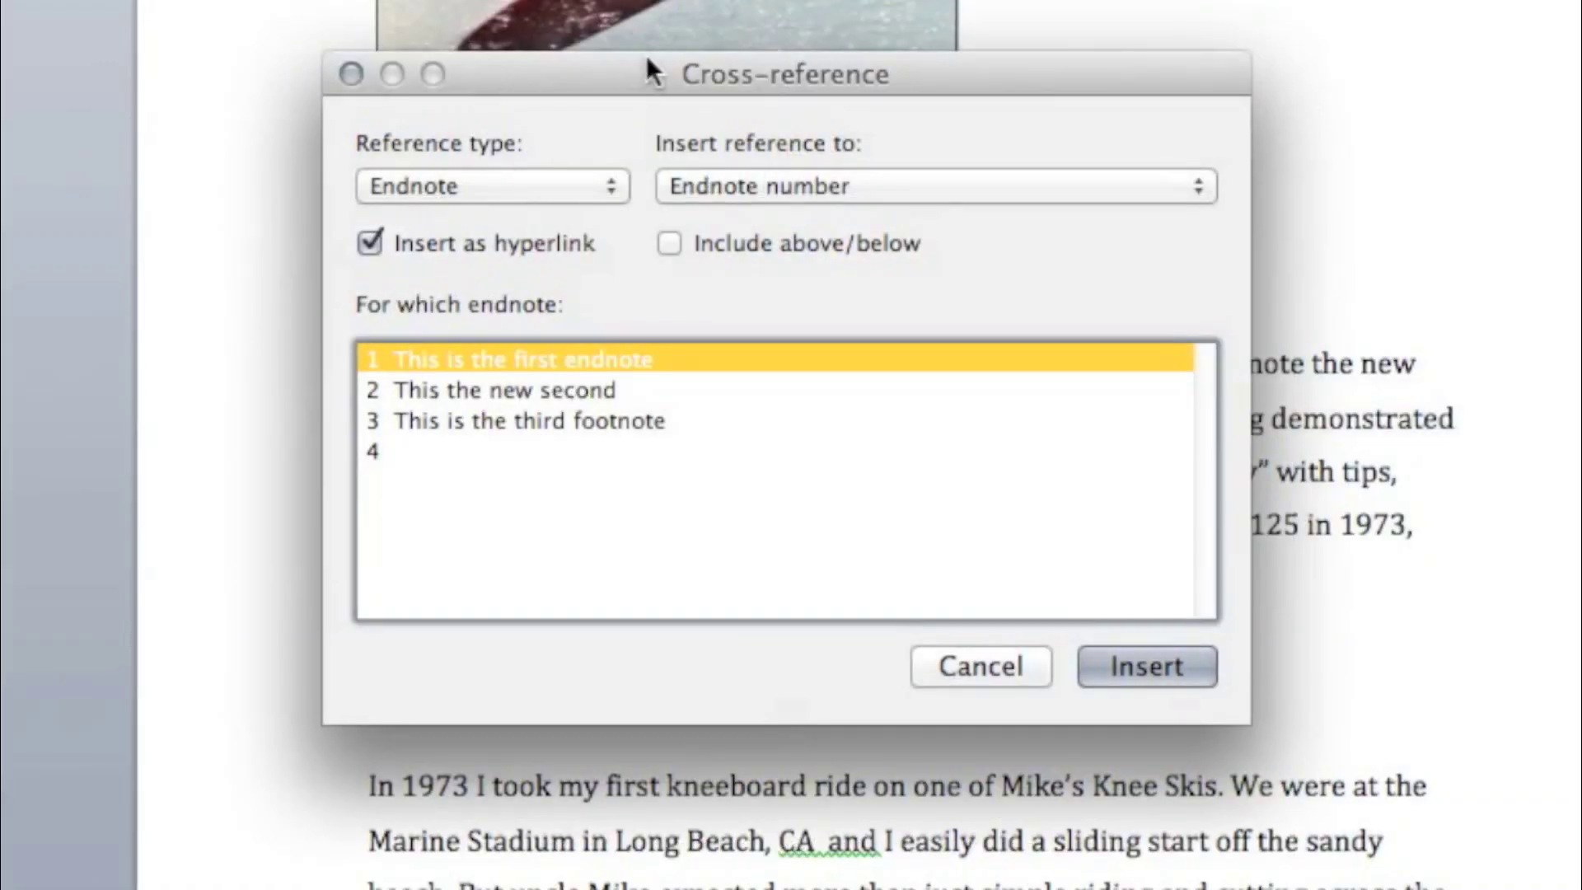
{"action": "left_click", "coordinate": [613, 189]}
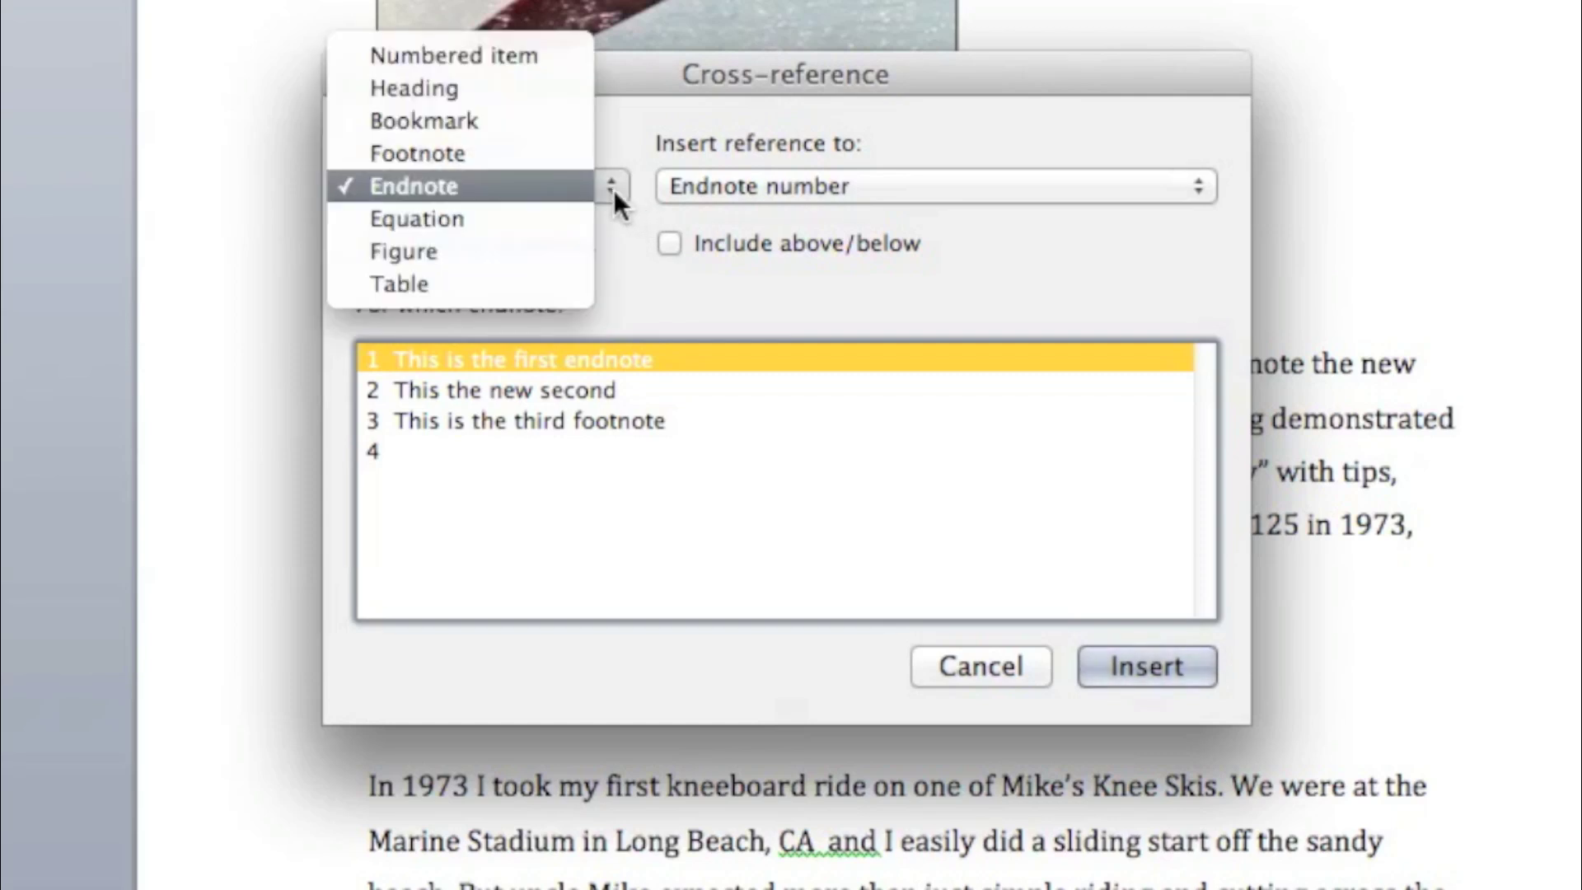
{"action": "left_click", "coordinate": [555, 191]}
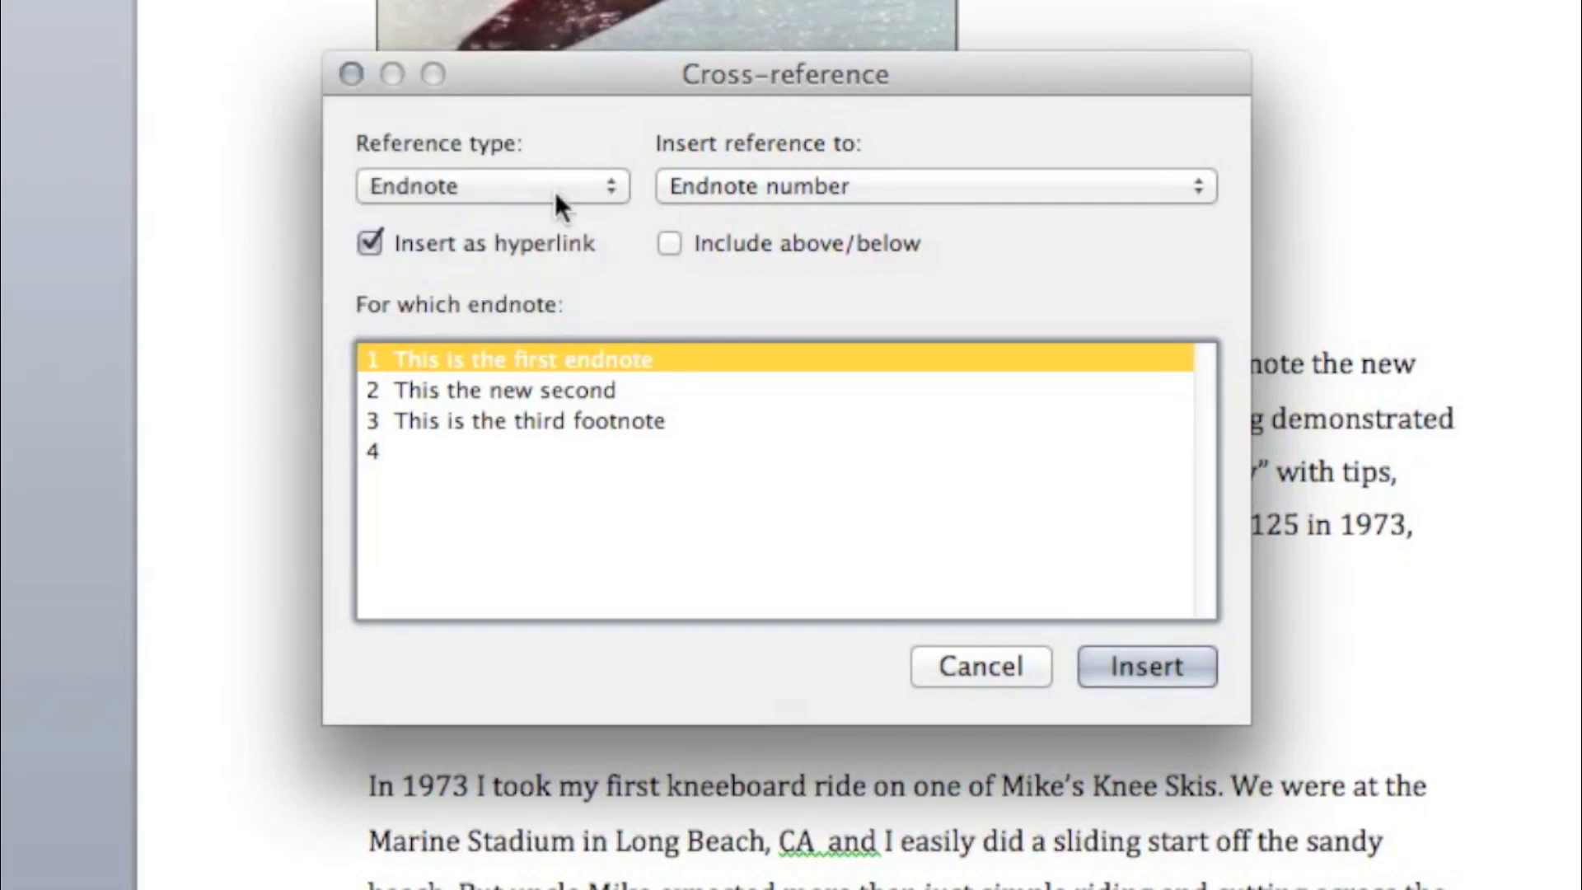
{"action": "left_click", "coordinate": [1195, 188]}
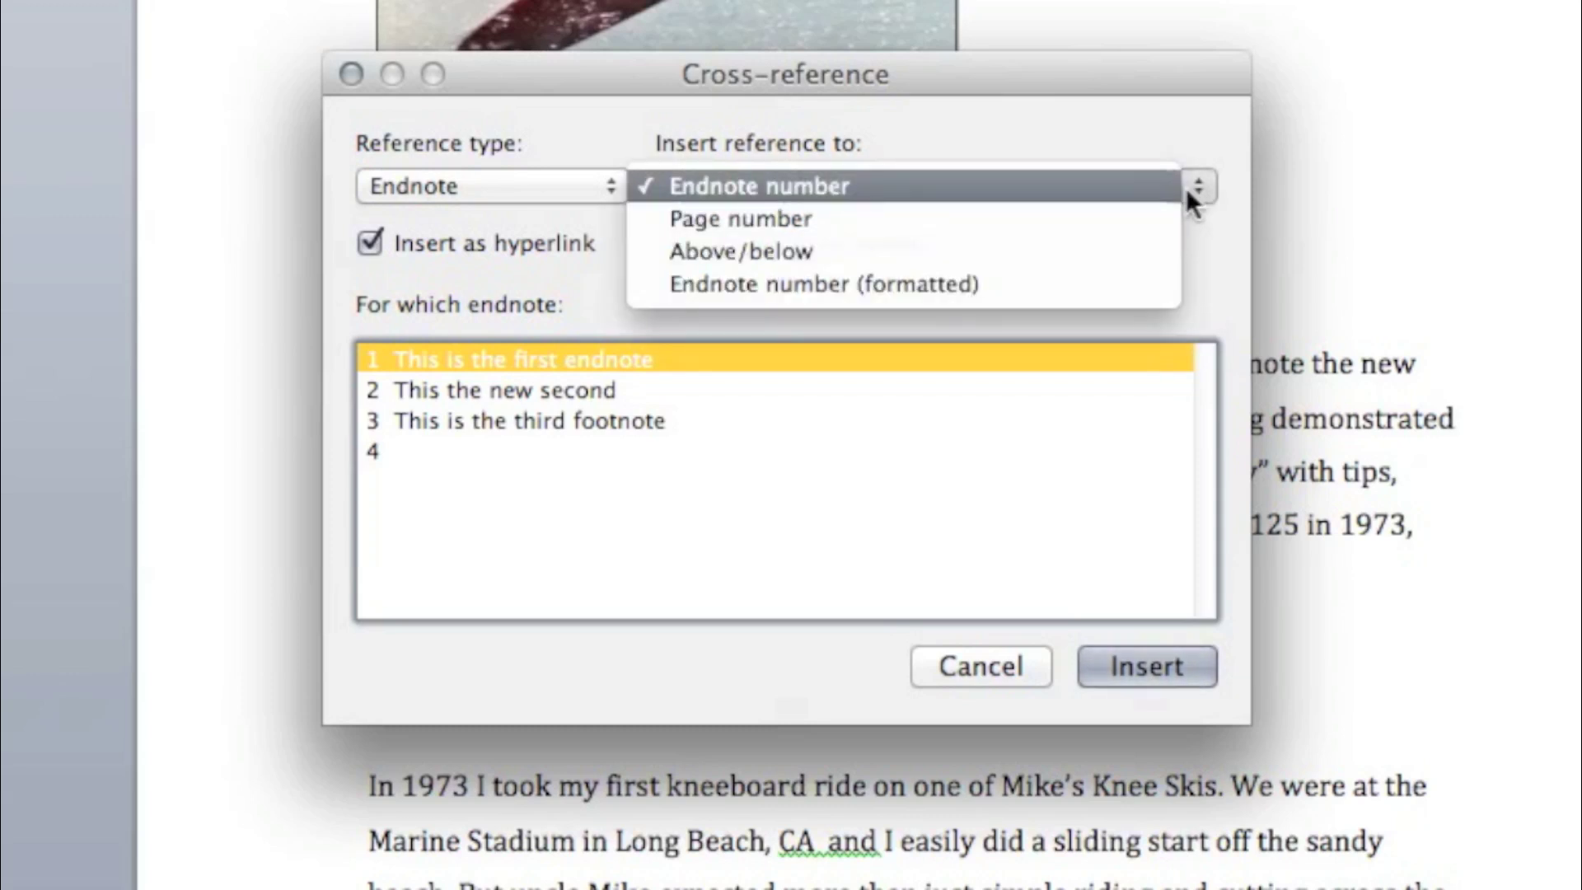
{"action": "left_click", "coordinate": [794, 289]}
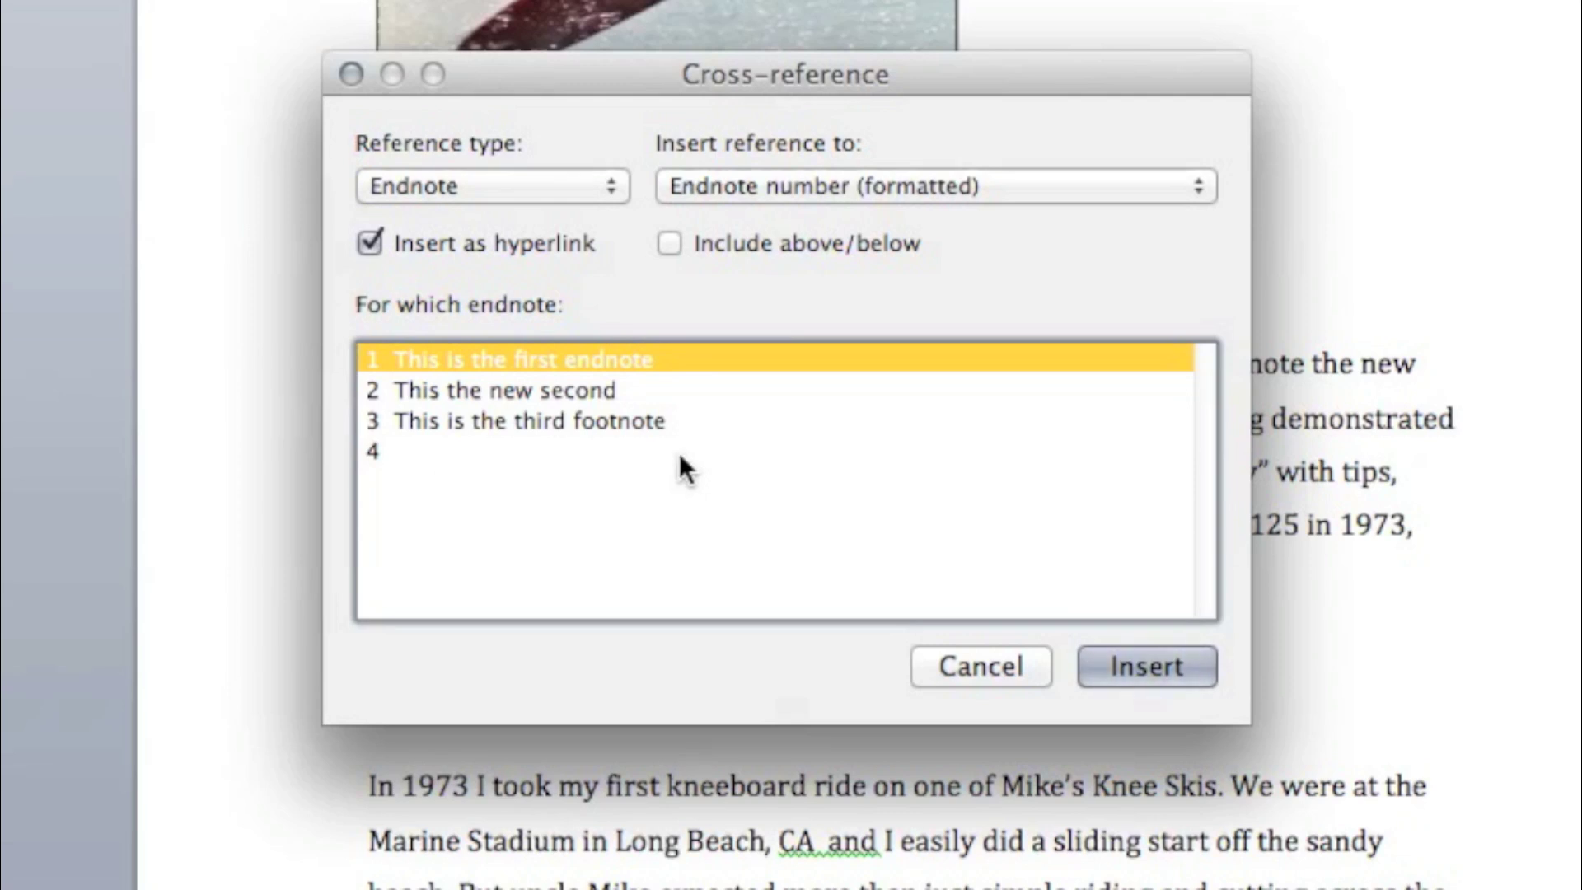
{"action": "left_click", "coordinate": [596, 389]}
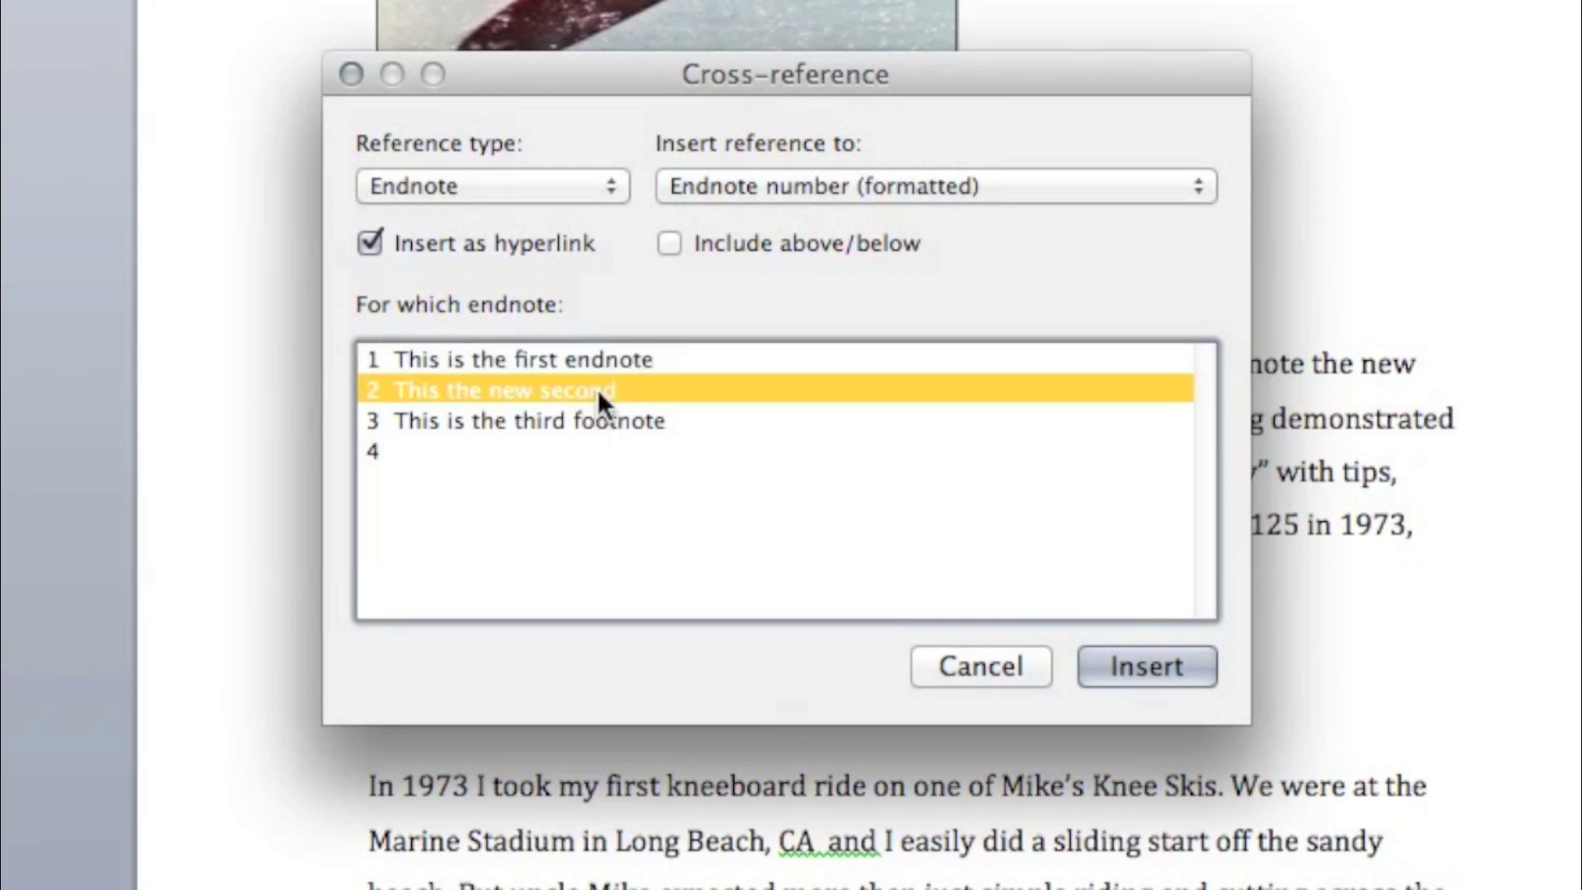
{"action": "left_click", "coordinate": [1165, 665]}
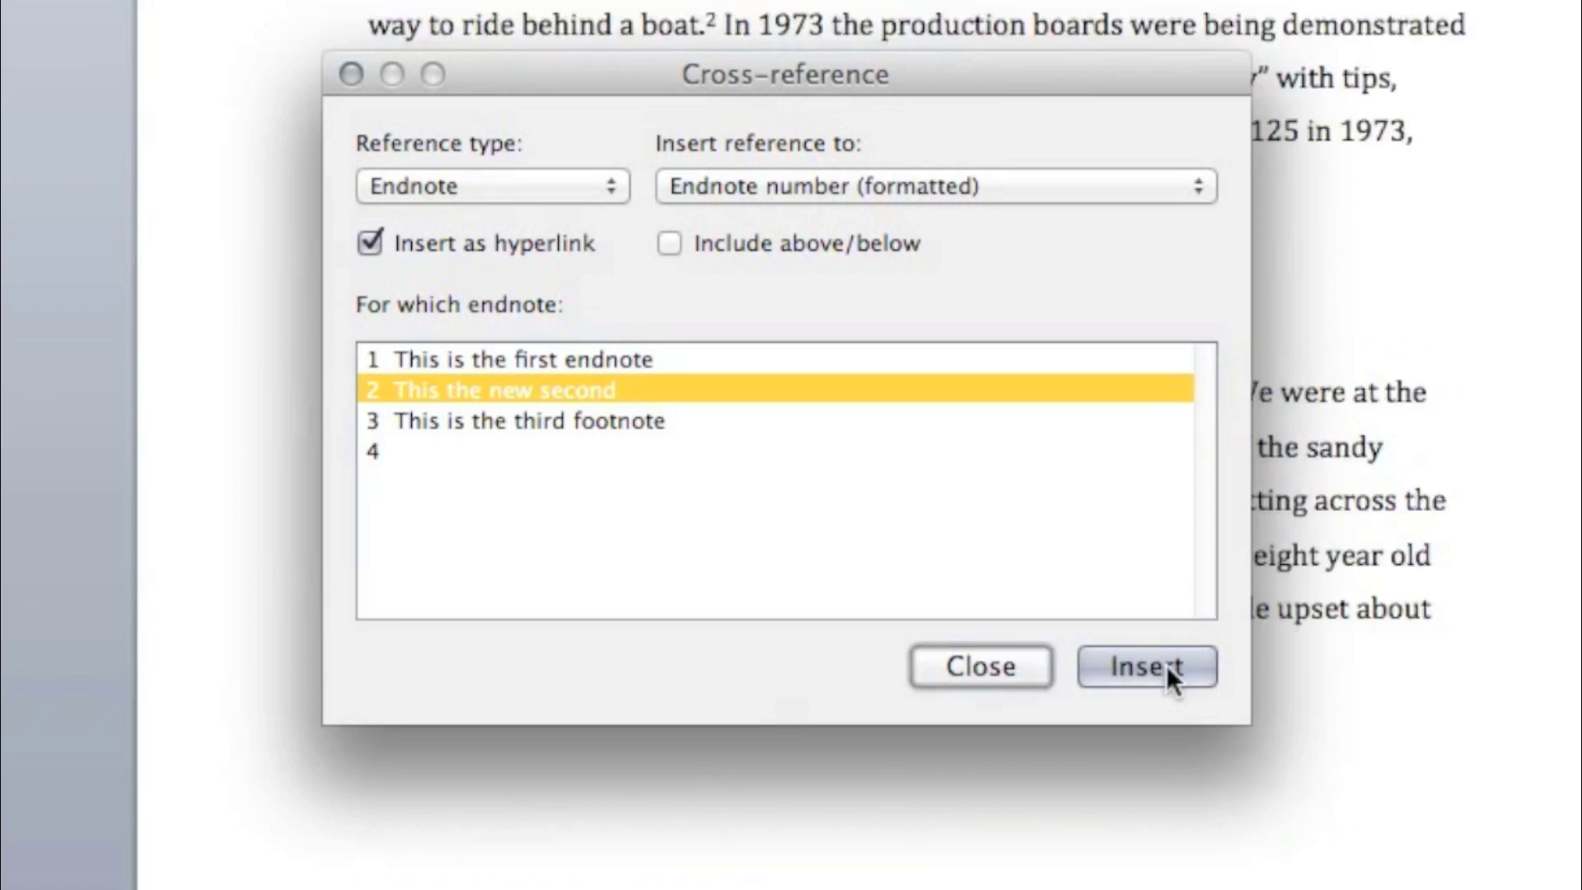
{"action": "left_click", "coordinate": [982, 669]}
{"action": "scroll", "coordinate": [1175, 506], "scroll_direction": "up", "scroll_amount": 7}
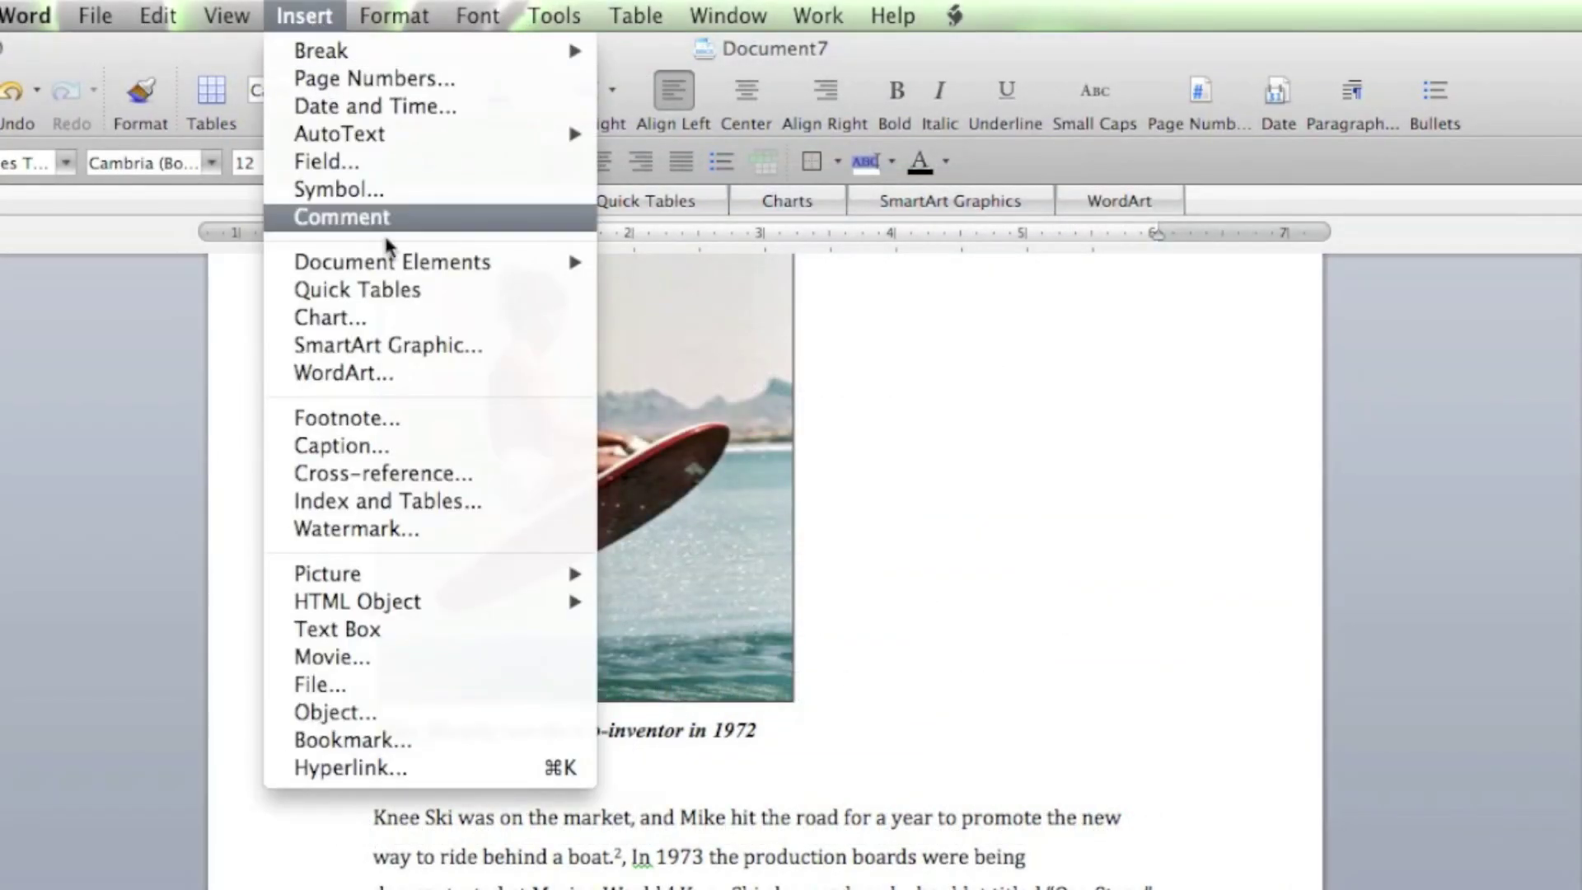
Add endnote 4 after the comma following 'boat.' with the text 'This is the multiple'
{"action": "left_click", "coordinate": [457, 429]}
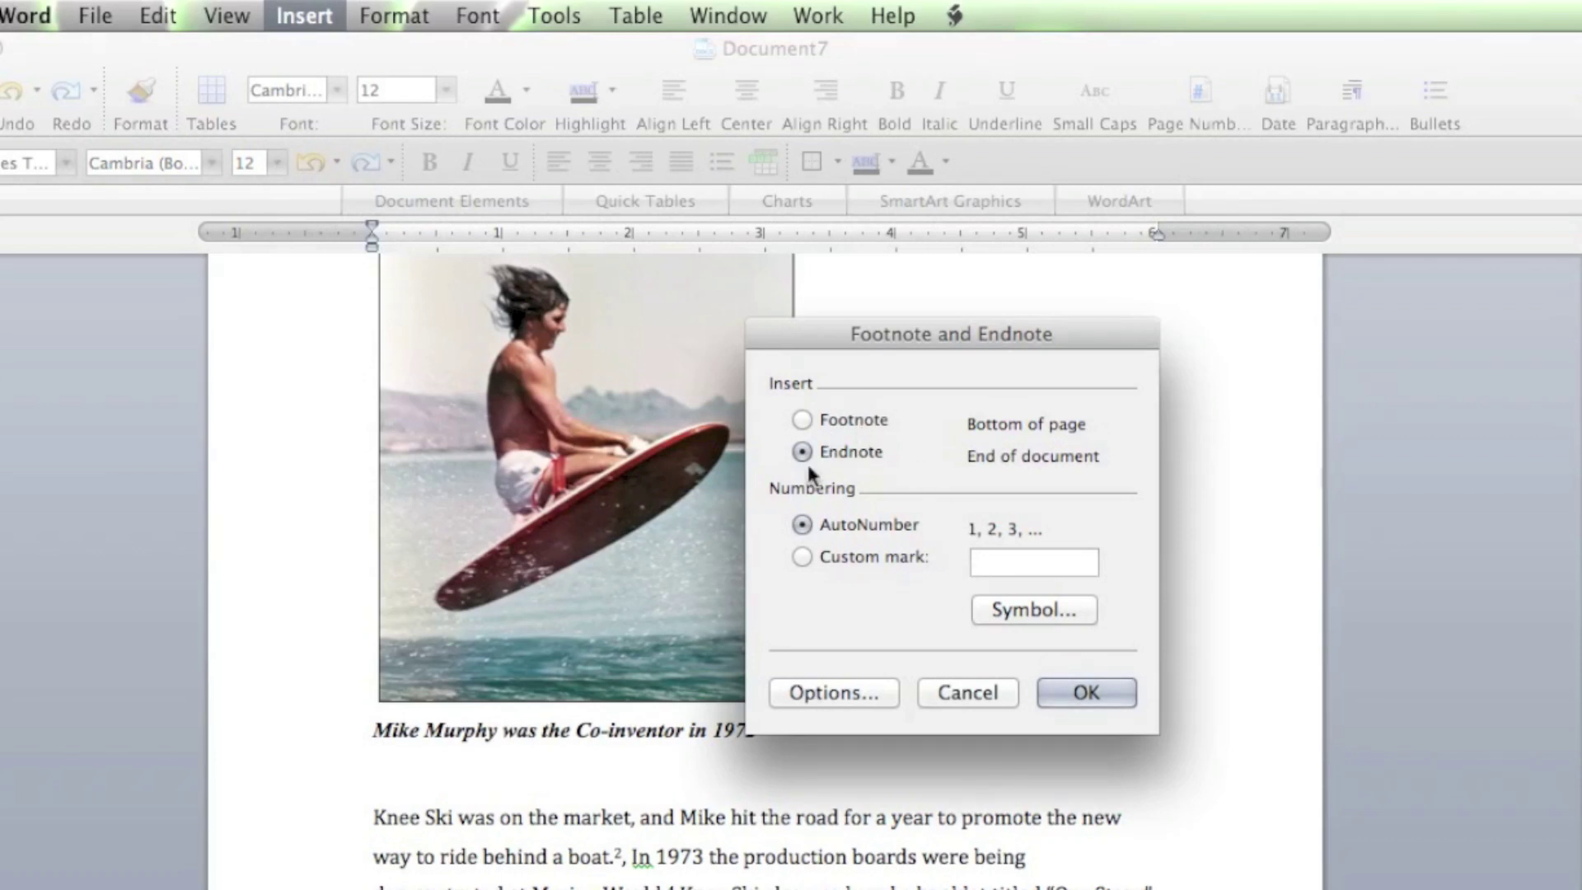
{"action": "left_click", "coordinate": [1076, 687]}
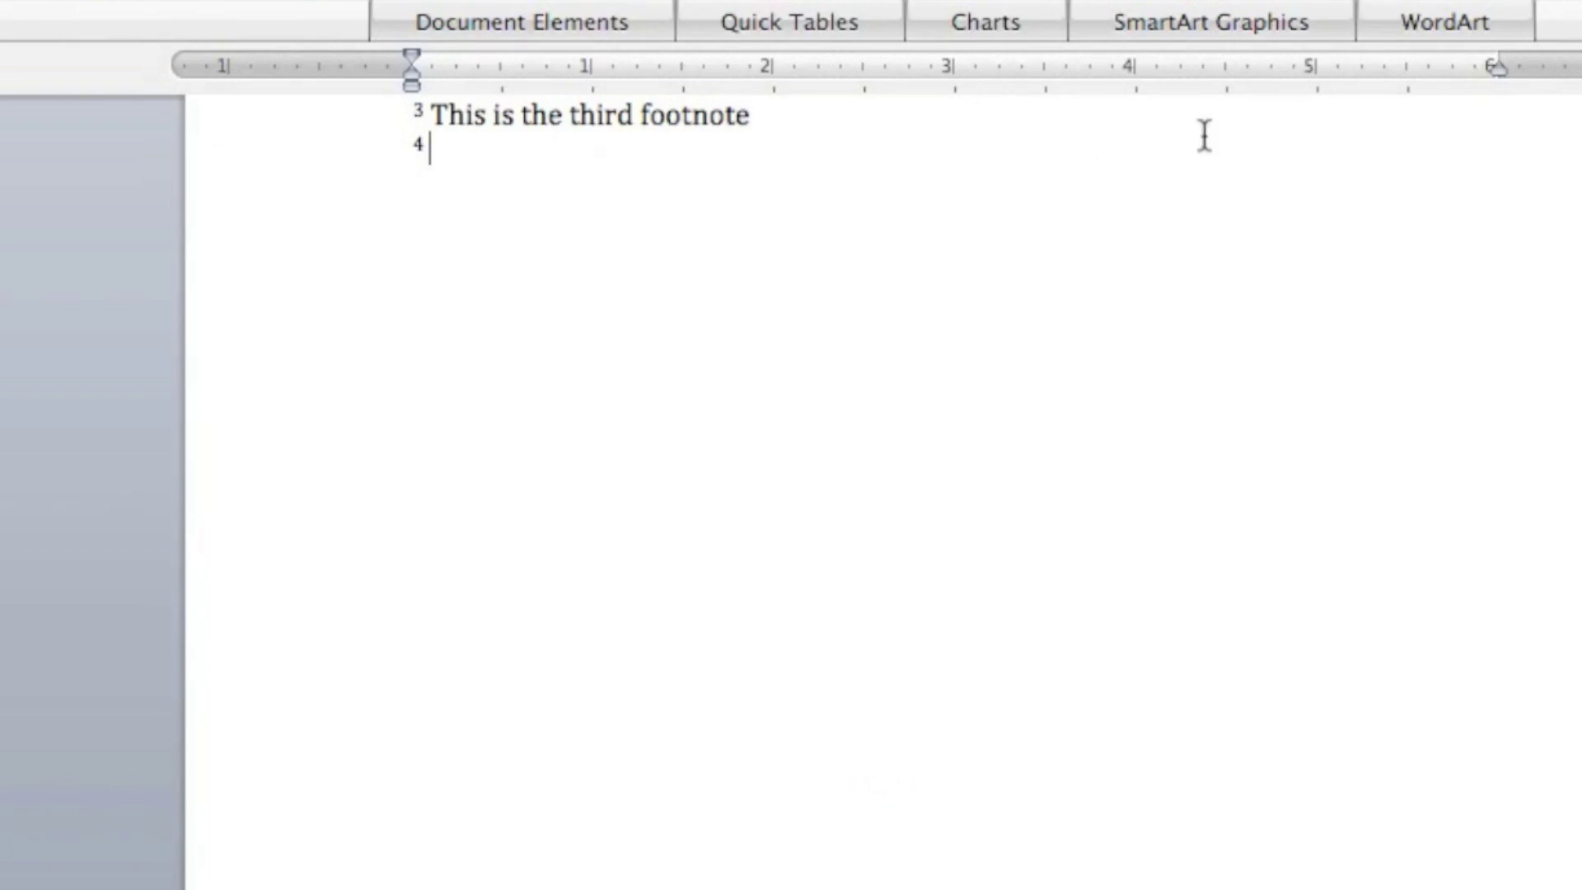
{"action": "type", "text": "This is the"}
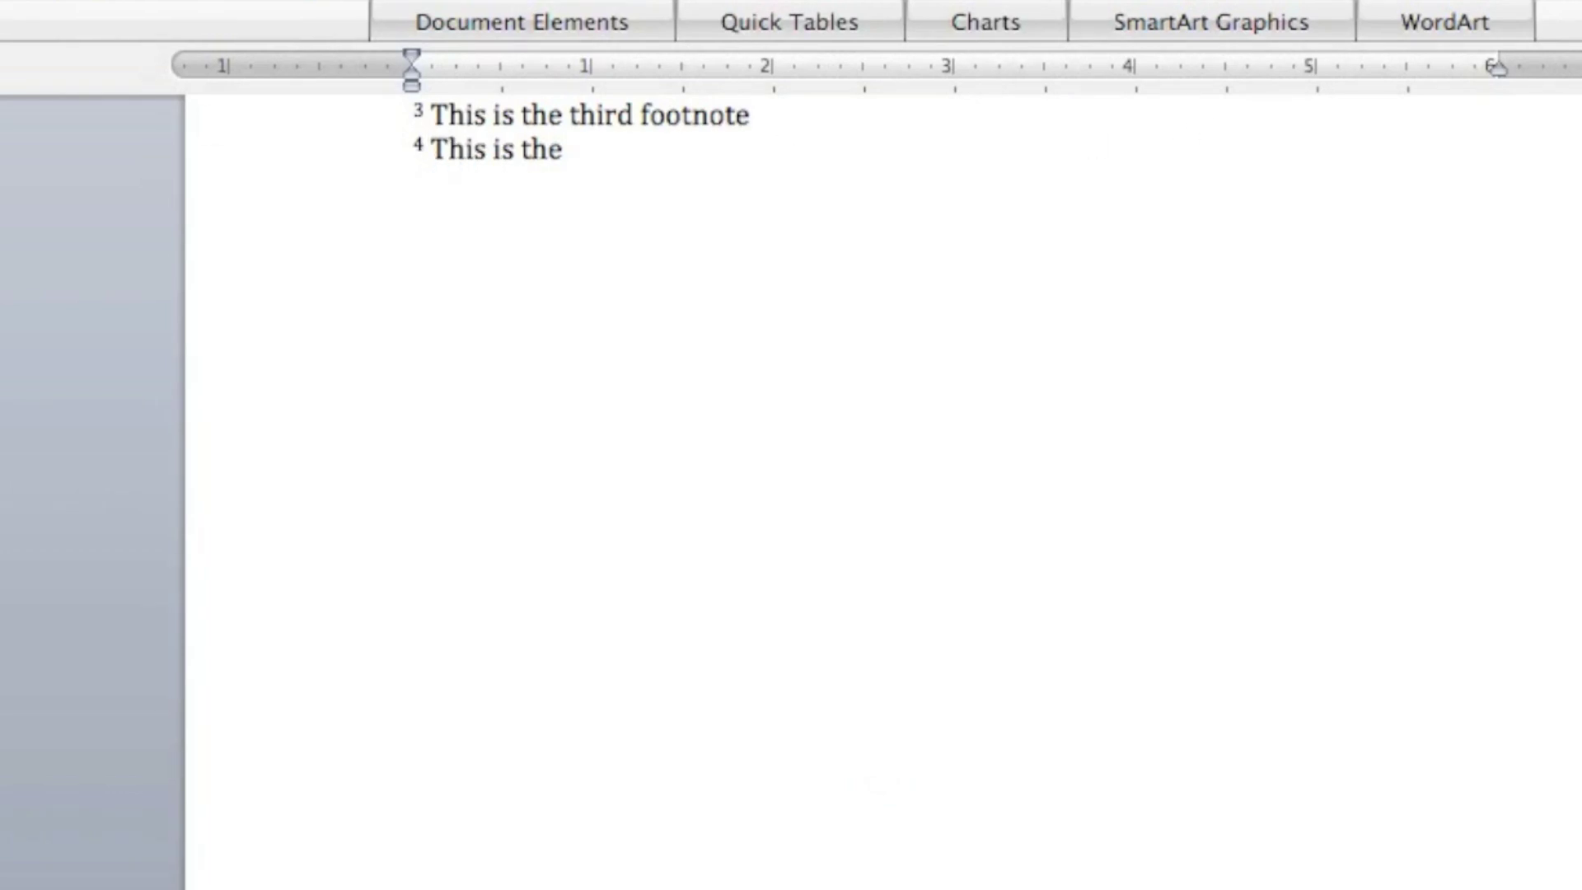
{"action": "type", "text": " multiple"}
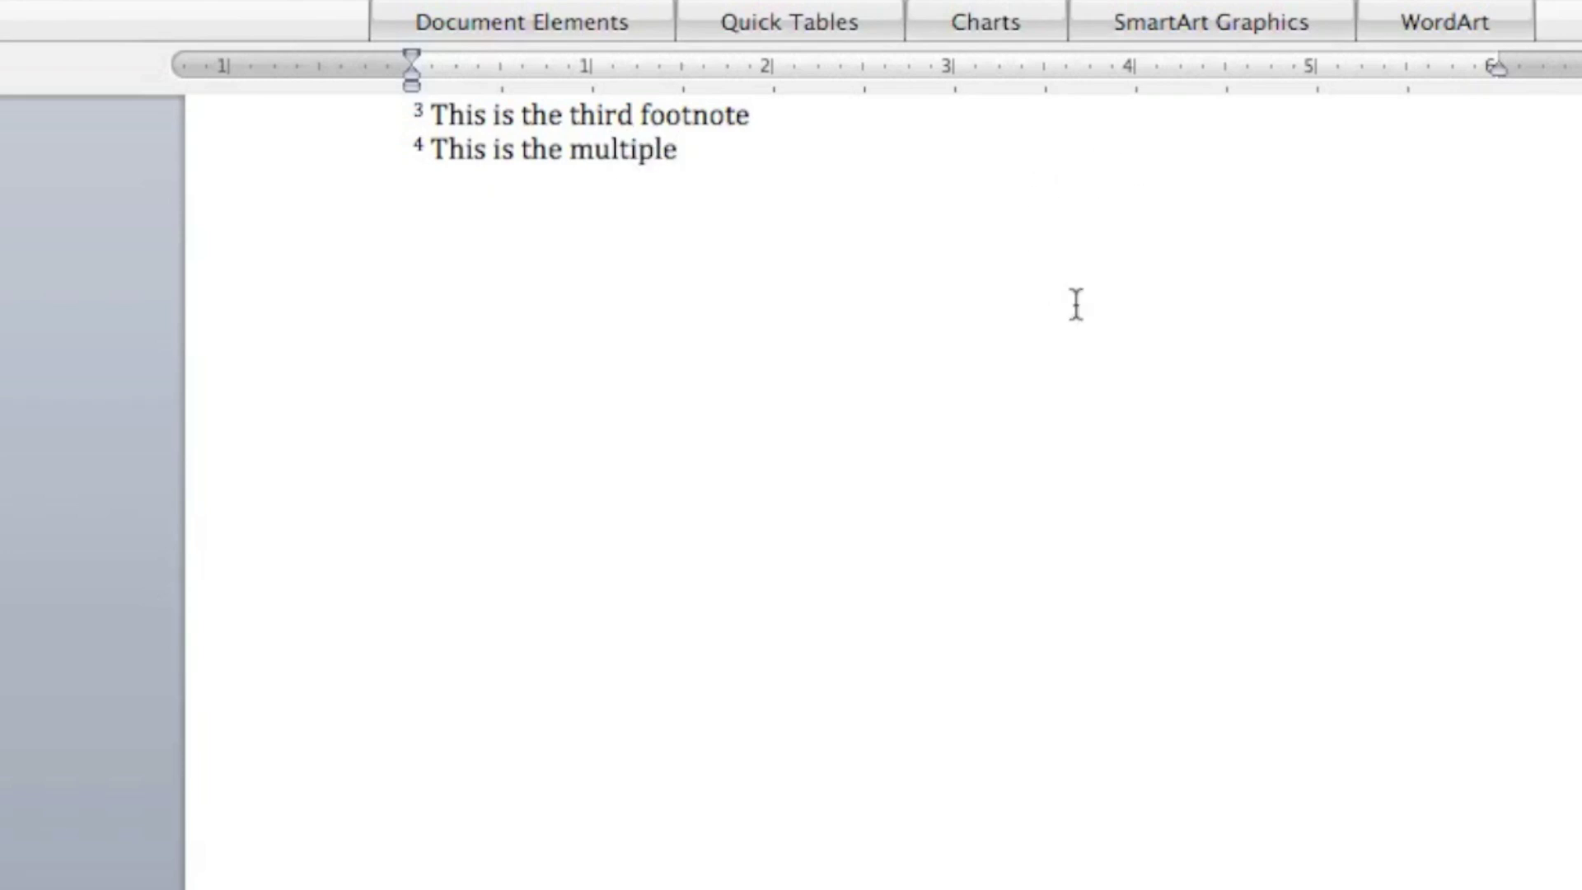
{"action": "scroll", "coordinate": [1074, 305], "scroll_direction": "up", "scroll_amount": 10}
Apply Superscript in the Font dialog to the comma between endnote references 2 and 4
{"action": "scroll", "coordinate": [1074, 306], "scroll_direction": "up", "scroll_amount": 10}
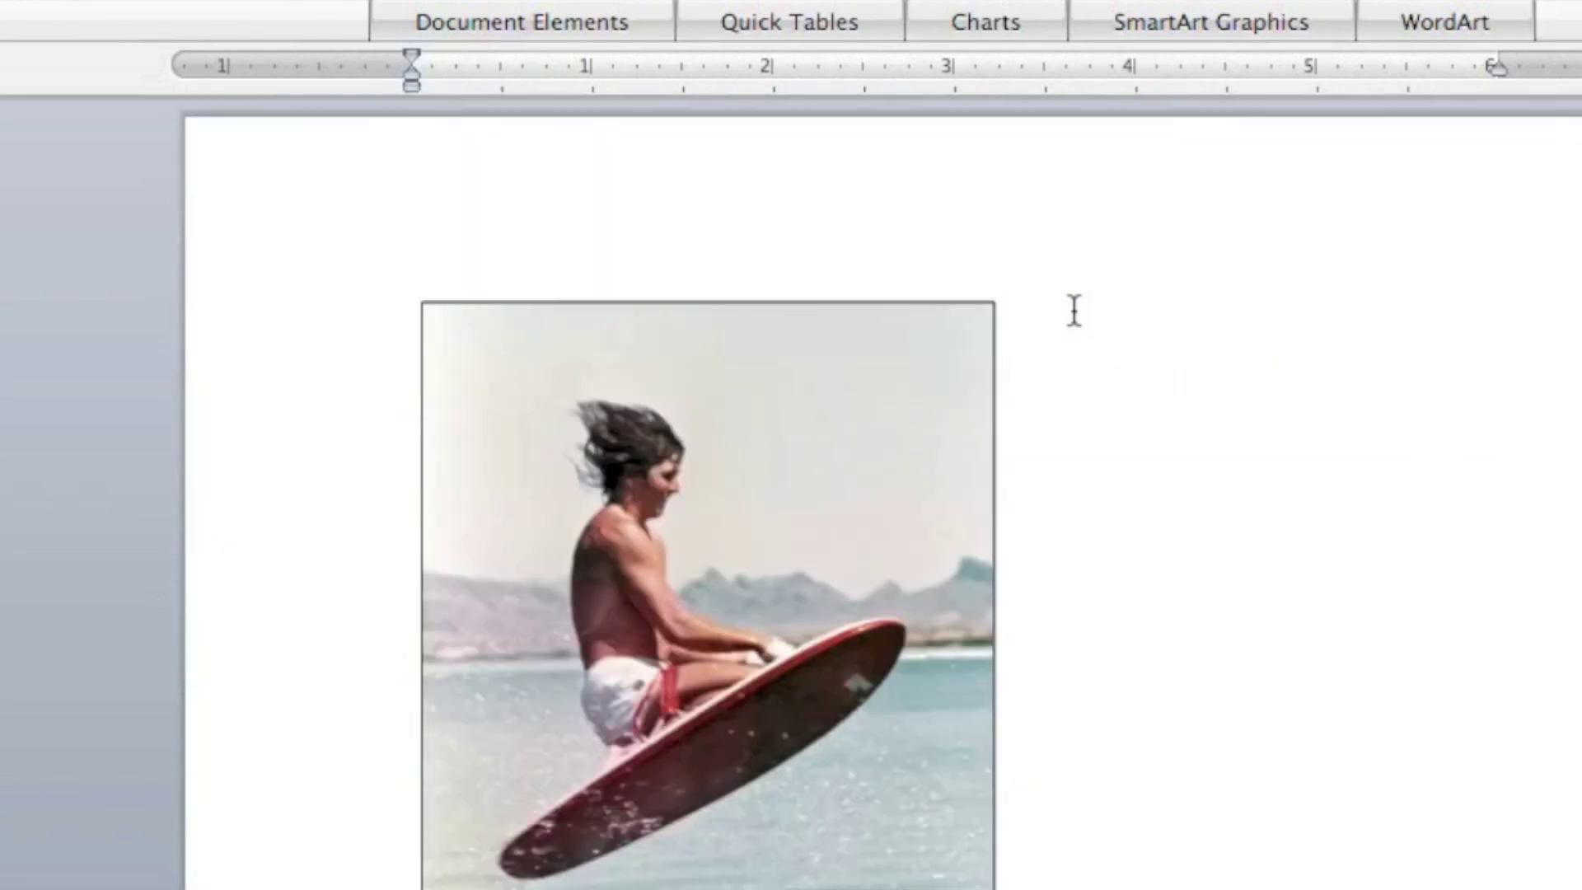
{"action": "scroll", "coordinate": [1073, 307], "scroll_direction": "down", "scroll_amount": 4}
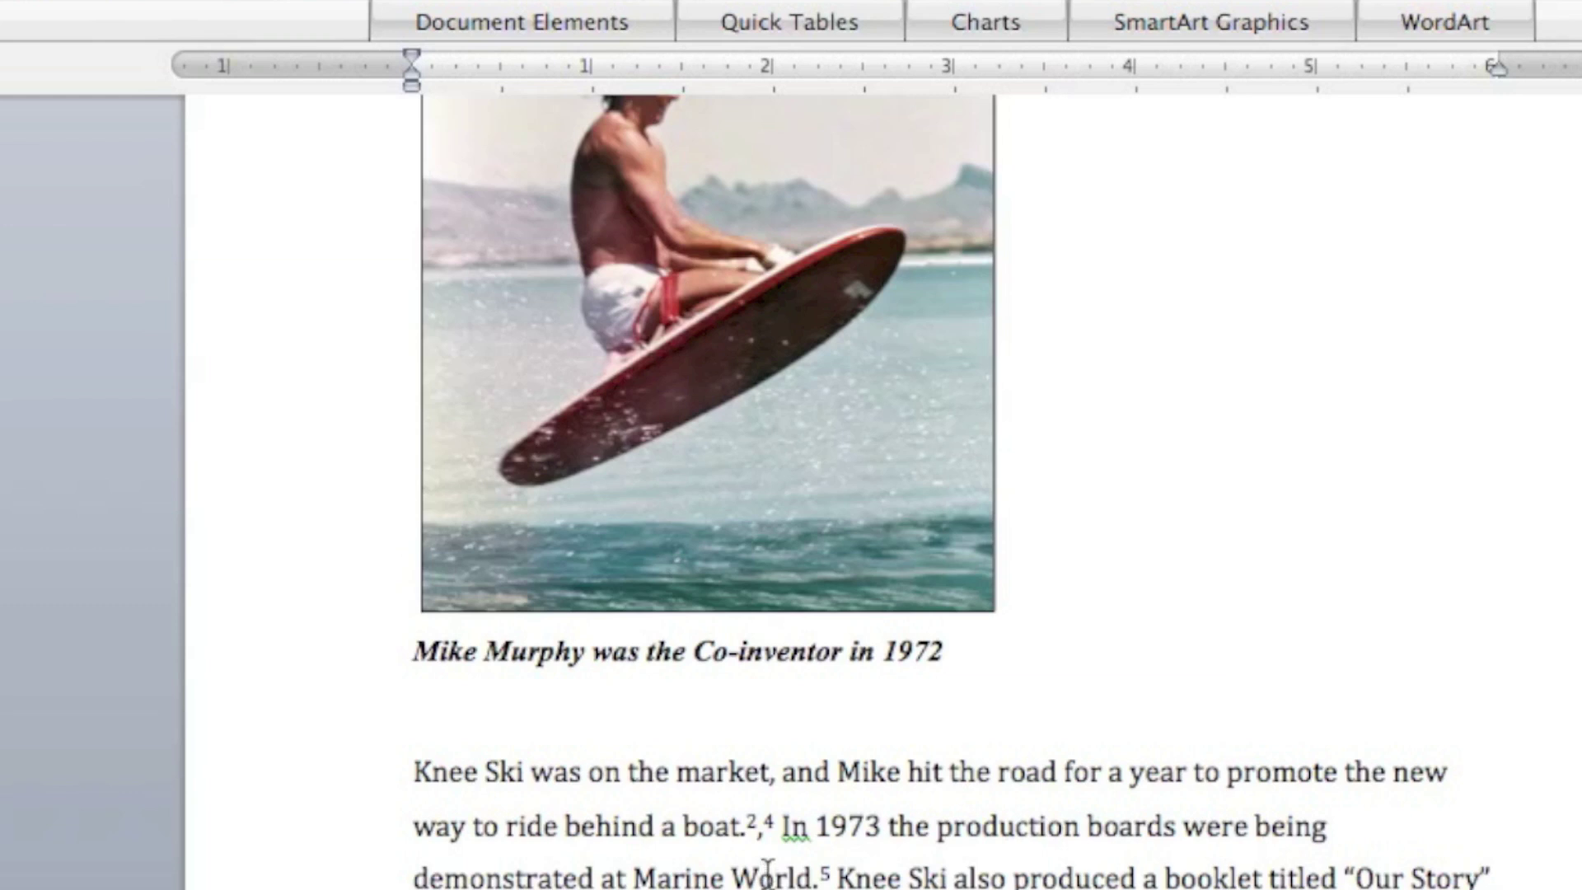
{"action": "left_click", "coordinate": [765, 842]}
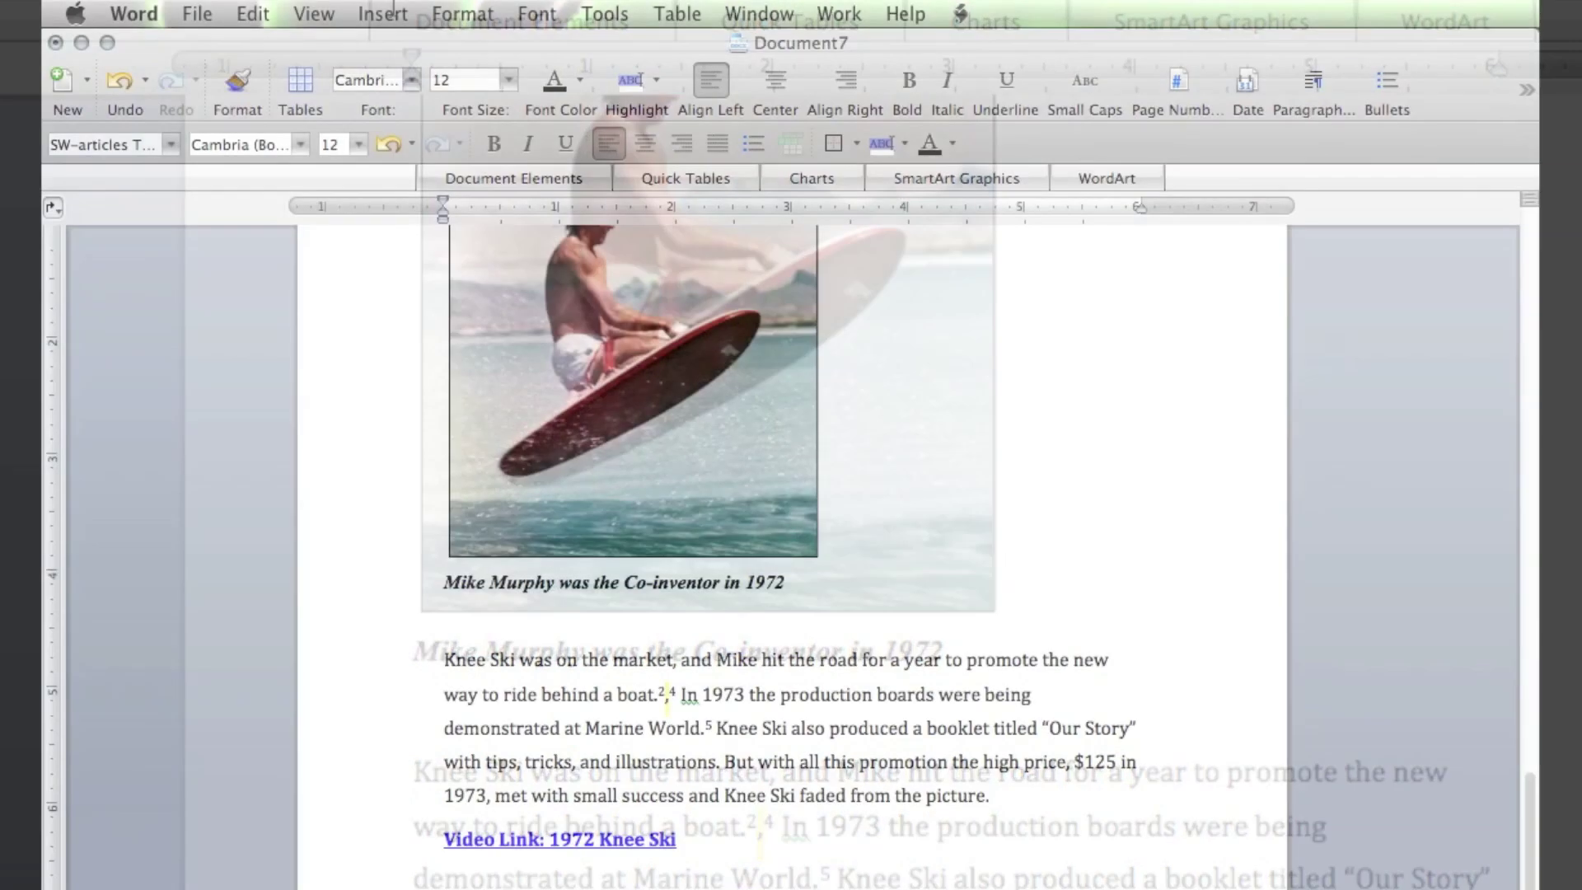
{"action": "left_click", "coordinate": [471, 14]}
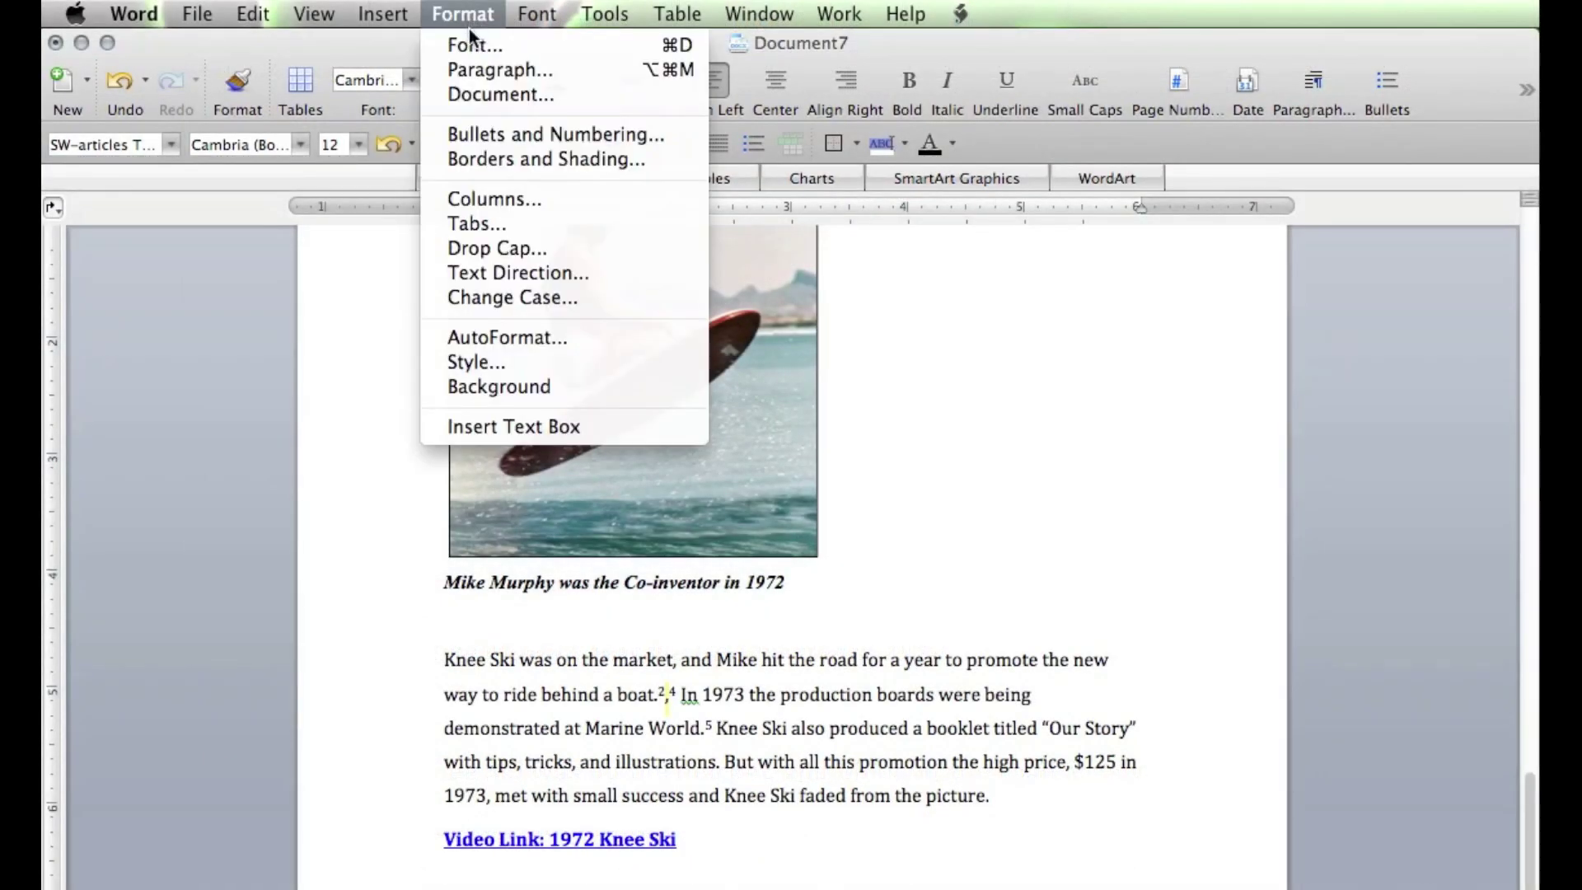
{"action": "left_click", "coordinate": [471, 44]}
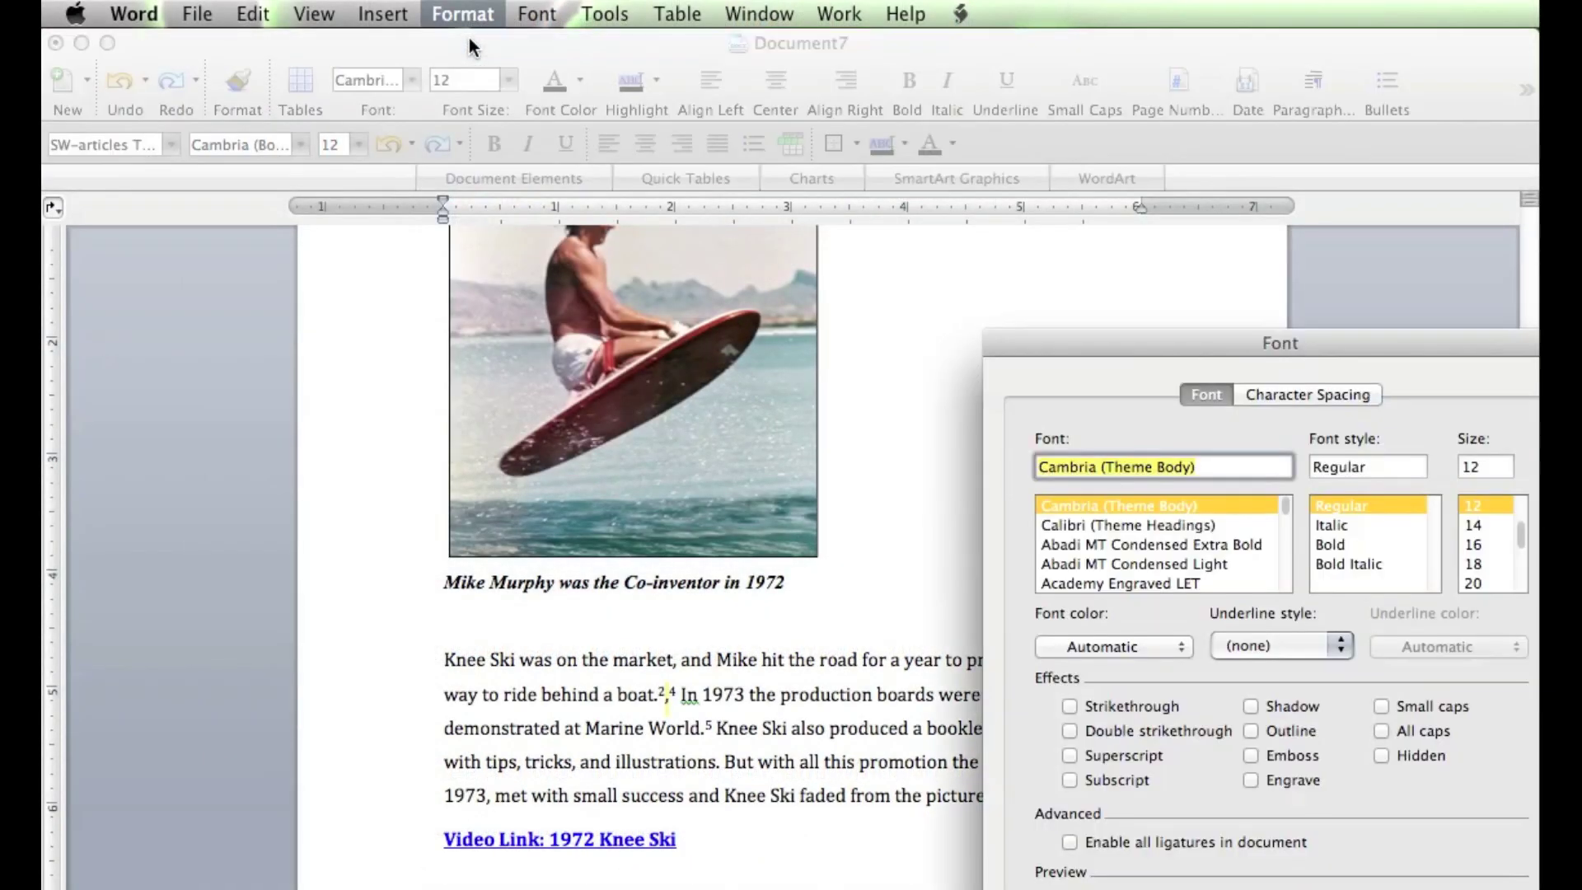
{"action": "left_click_drag", "start_coordinate": [1060, 356], "coordinate": [910, 170]}
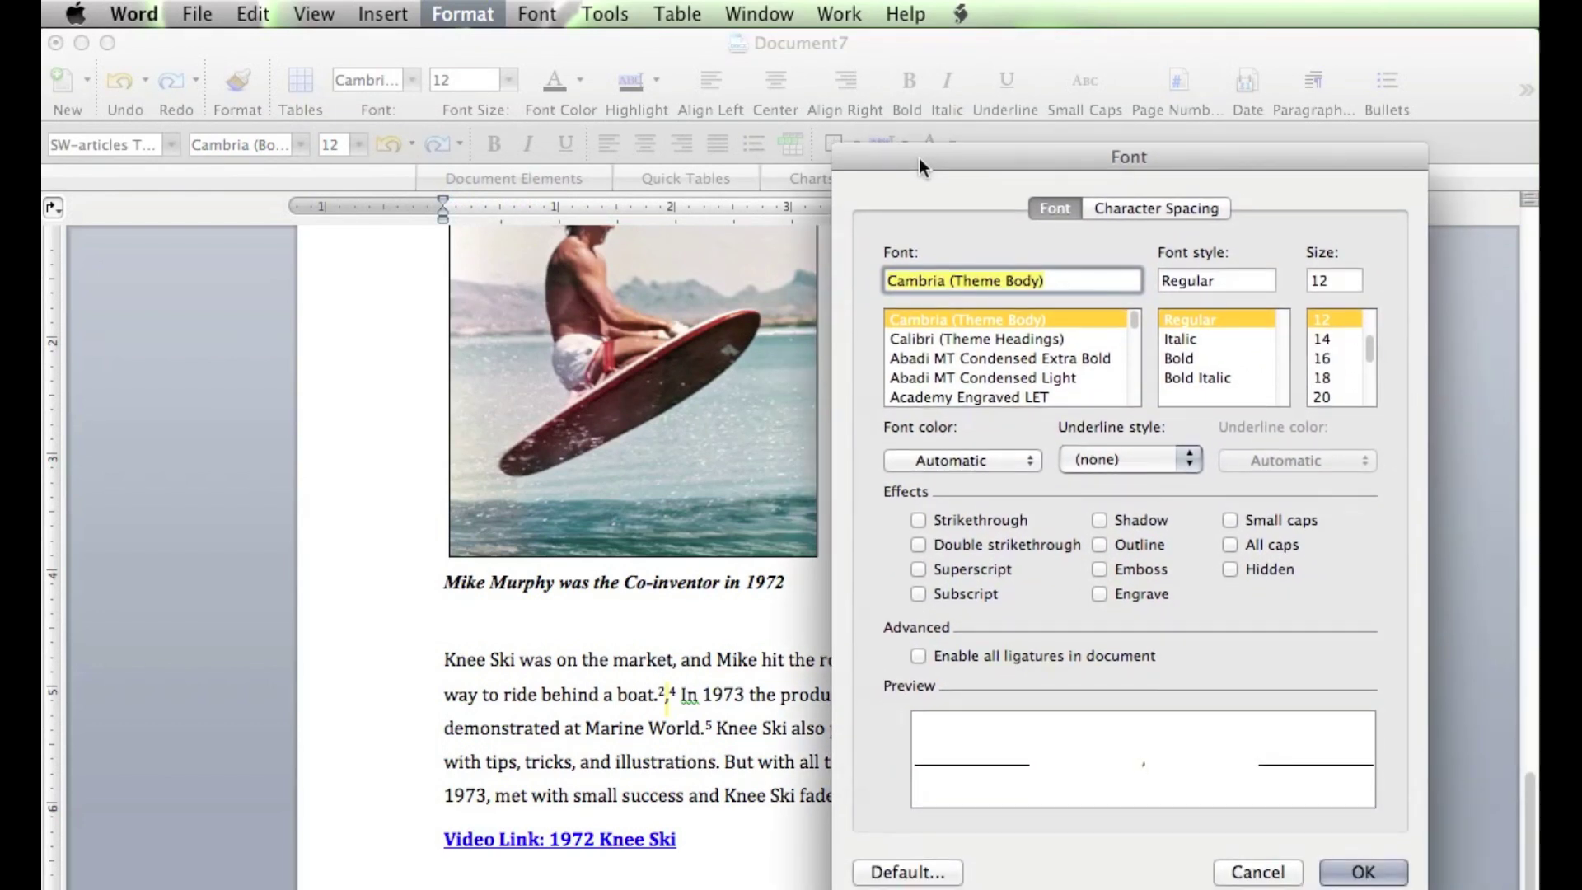
{"action": "left_click", "coordinate": [918, 569]}
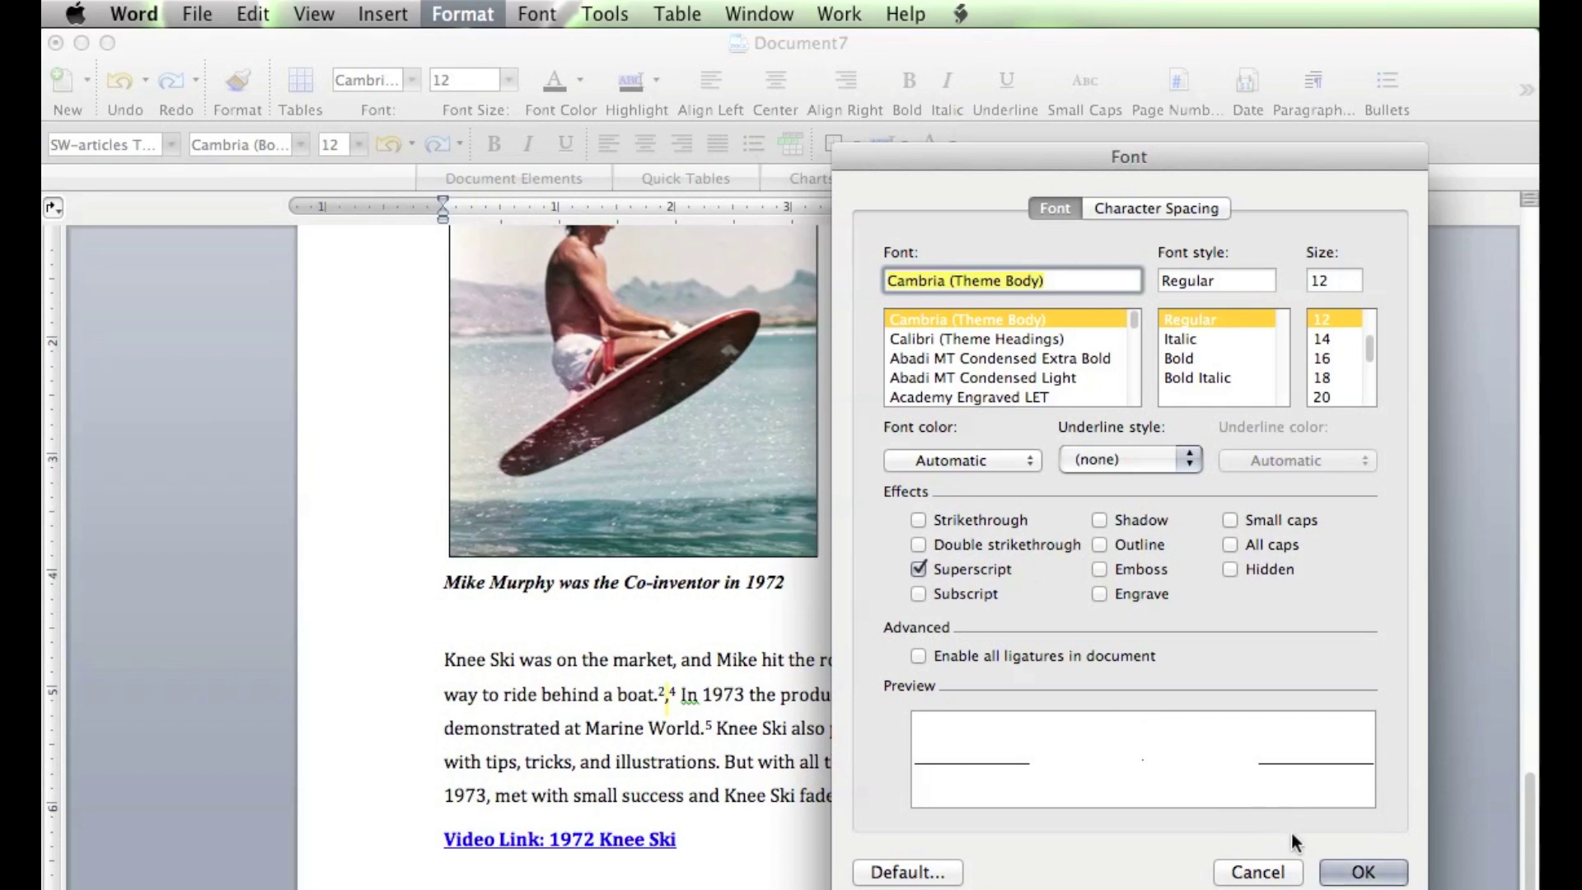
{"action": "left_click", "coordinate": [1360, 872]}
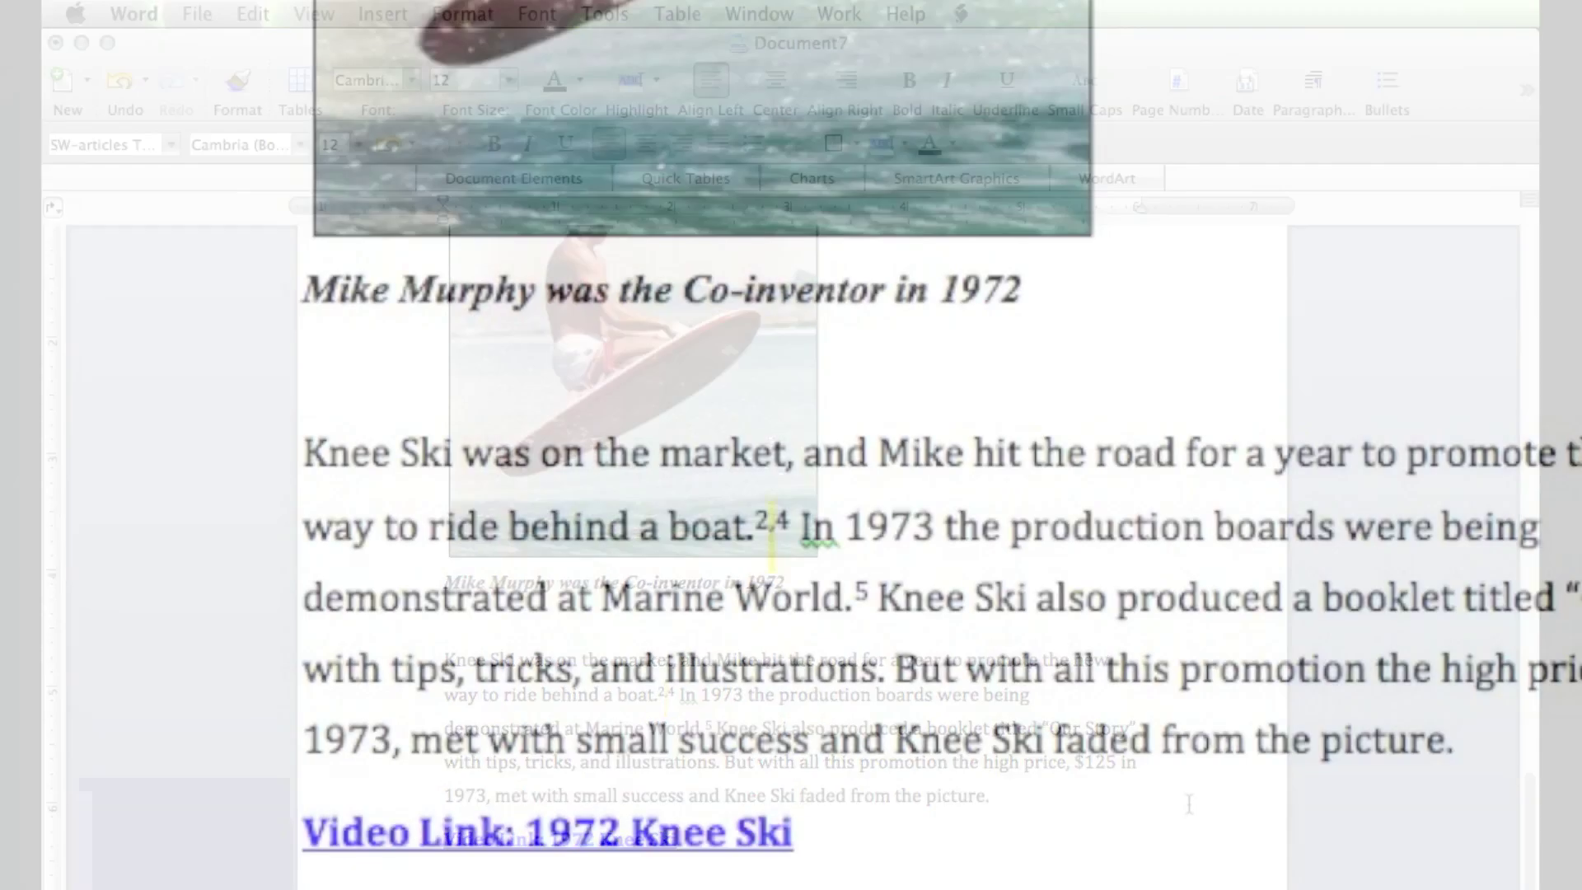